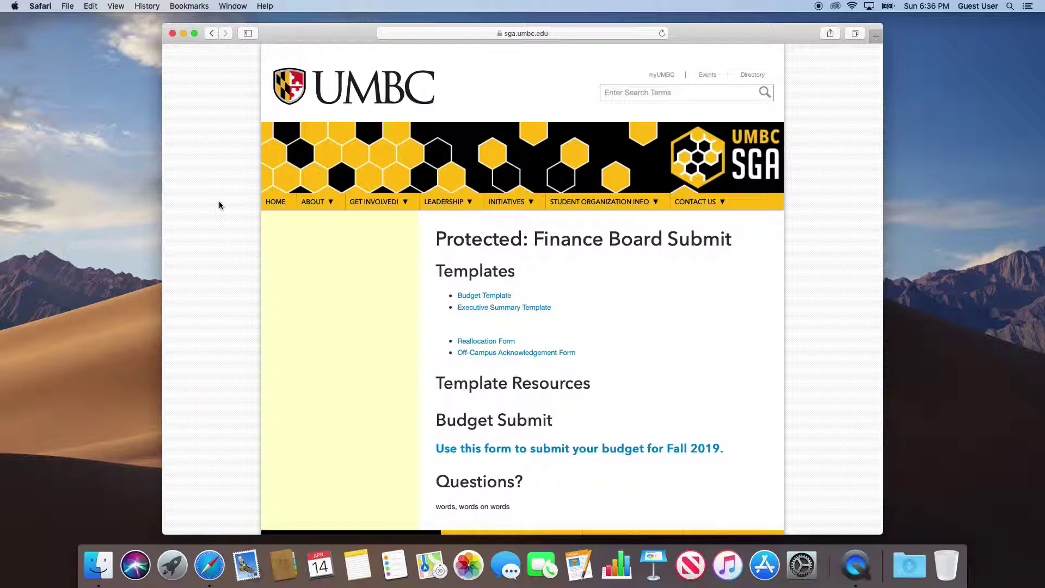
# - Open the Executive Summary Template from the Finance Board Submit page
pyautogui.click(405, 34)
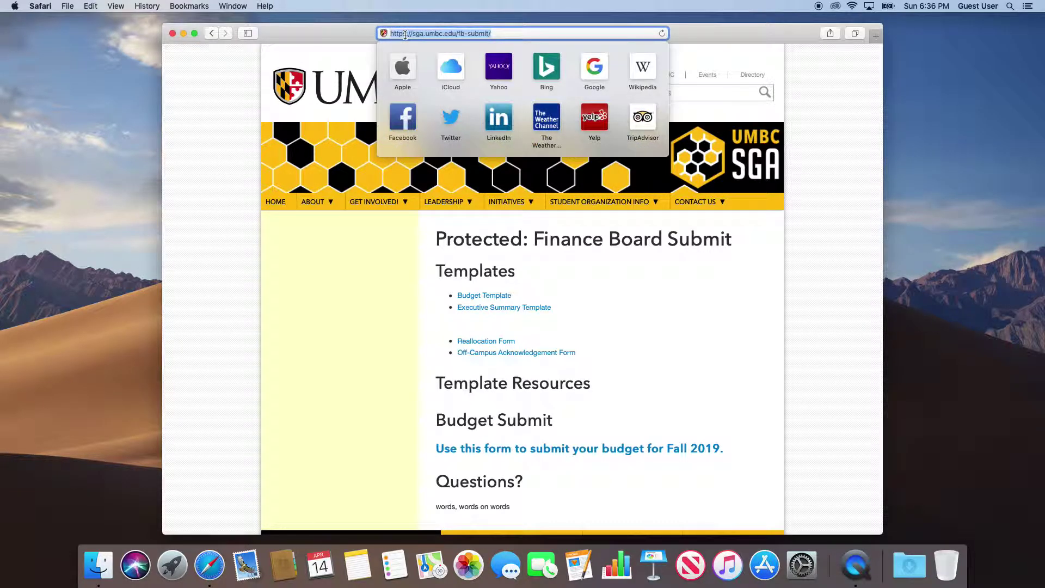
pyautogui.click(340, 317)
pyautogui.click(484, 310)
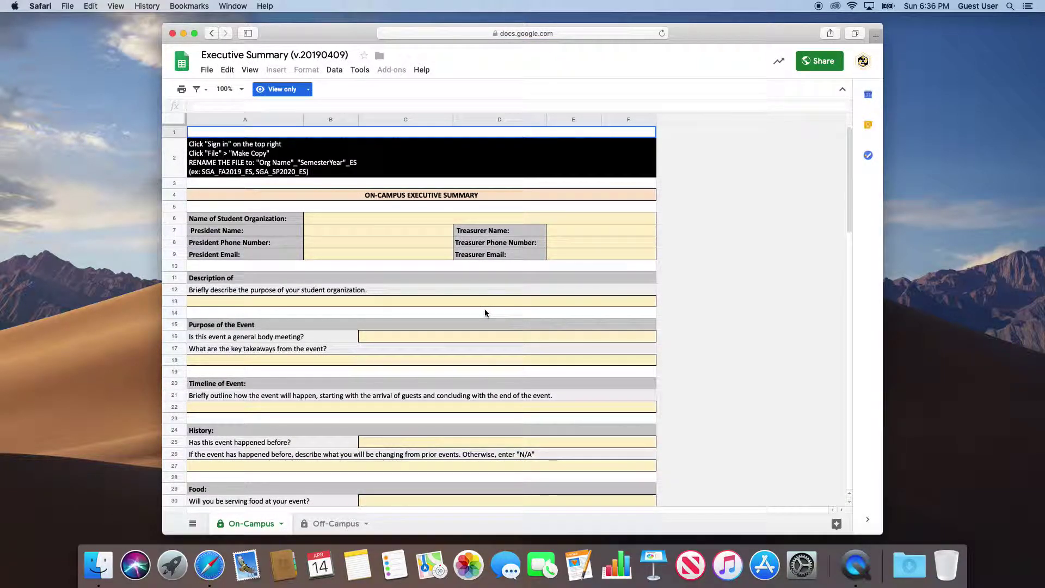
pyautogui.click(354, 243)
pyautogui.click(356, 348)
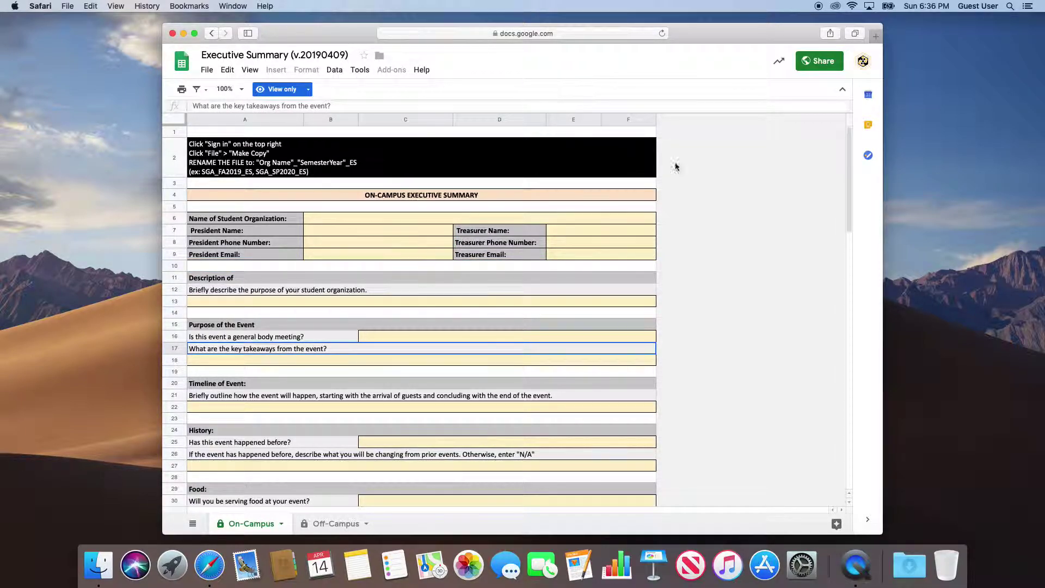
# - Make a copy of the Executive Summary (v.20190409) spreadsheet, saving it in My Drive
pyautogui.click(208, 73)
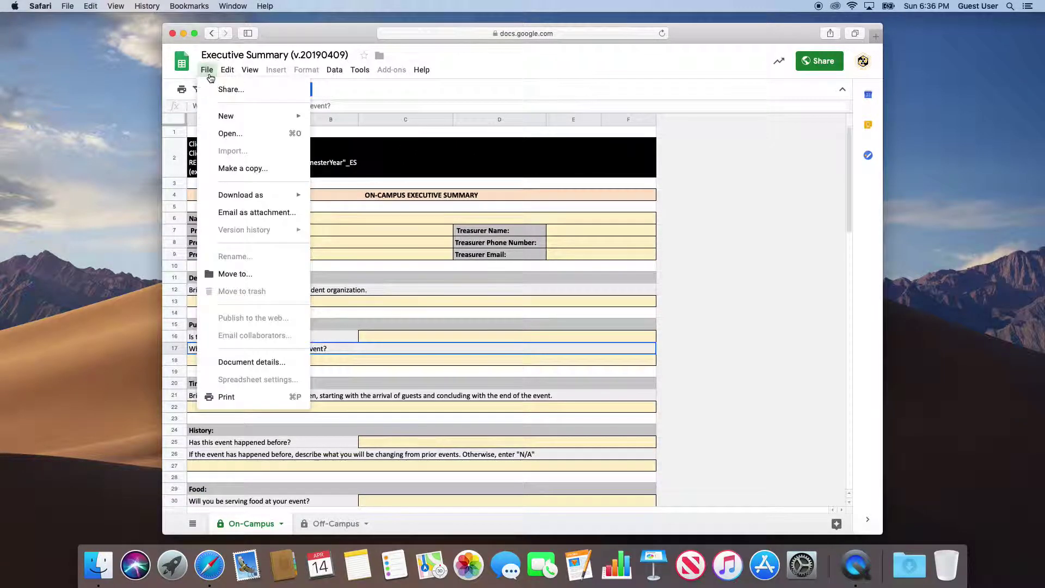
pyautogui.click(255, 168)
pyautogui.click(492, 293)
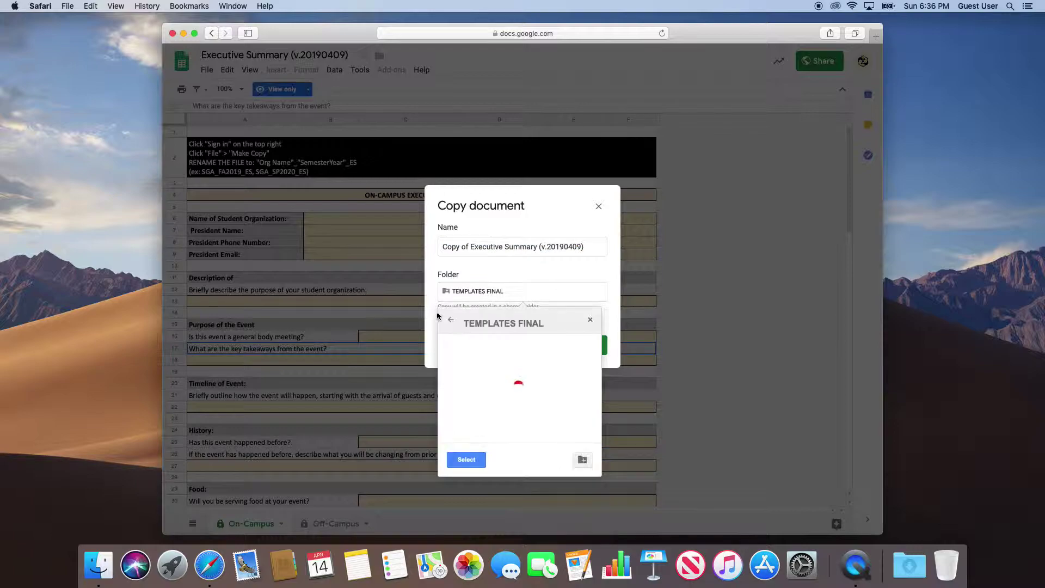
pyautogui.click(451, 322)
pyautogui.click(450, 322)
pyautogui.click(451, 323)
pyautogui.click(450, 322)
pyautogui.click(467, 460)
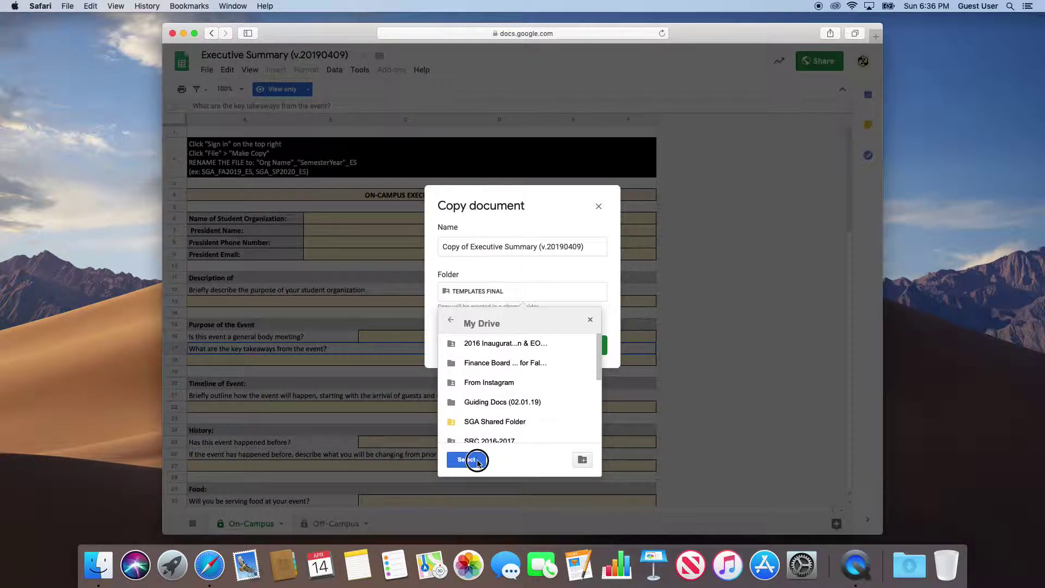
pyautogui.click(588, 334)
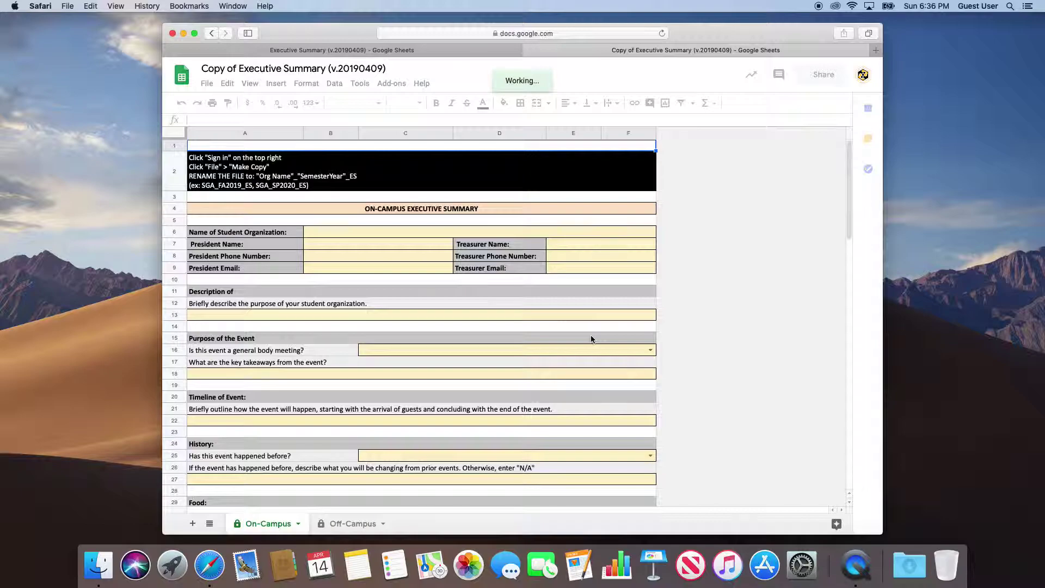
# - Rename the copied spreadsheet as UMBCQuidditch_FA2019_ES
pyautogui.click(305, 67)
pyautogui.write('U')
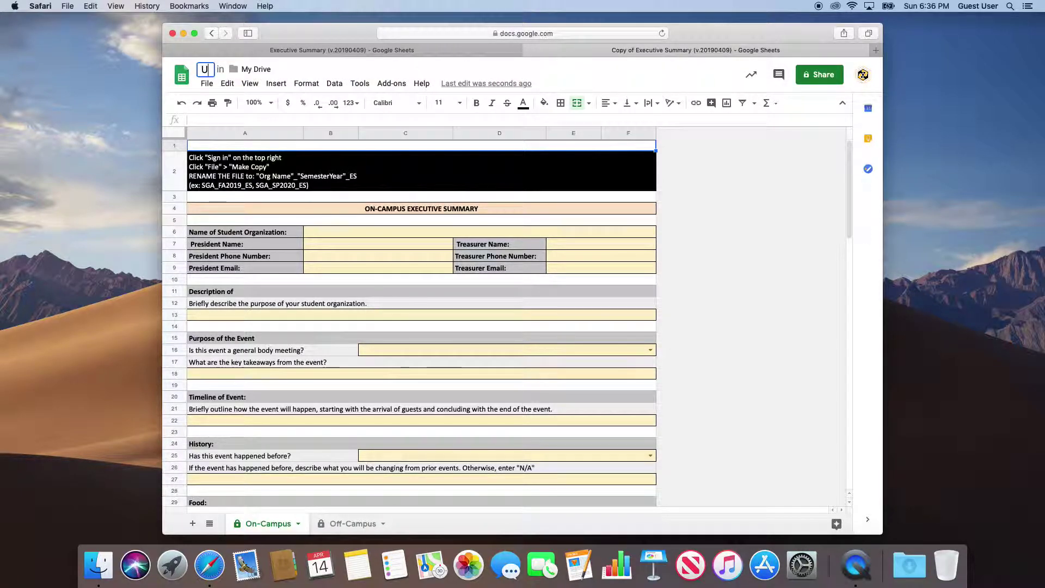
pyautogui.write('MBCQuidditch')
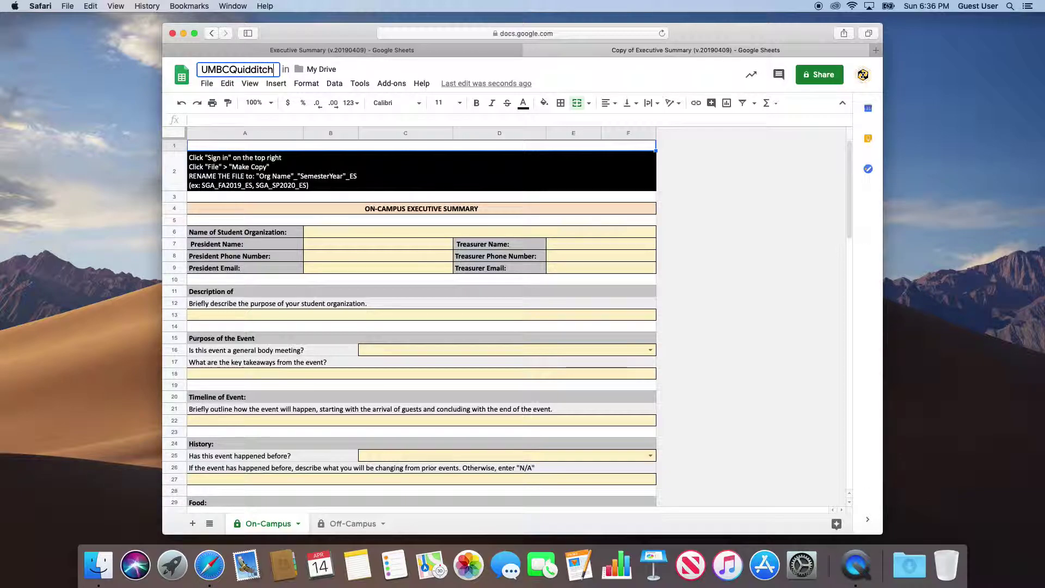
pyautogui.write('_')
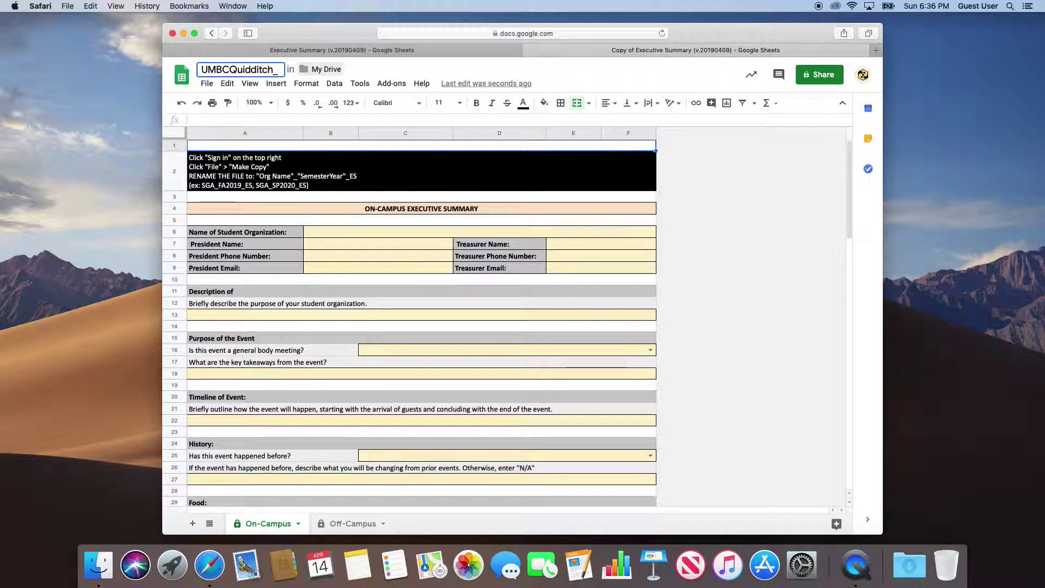
pyautogui.write('FA')
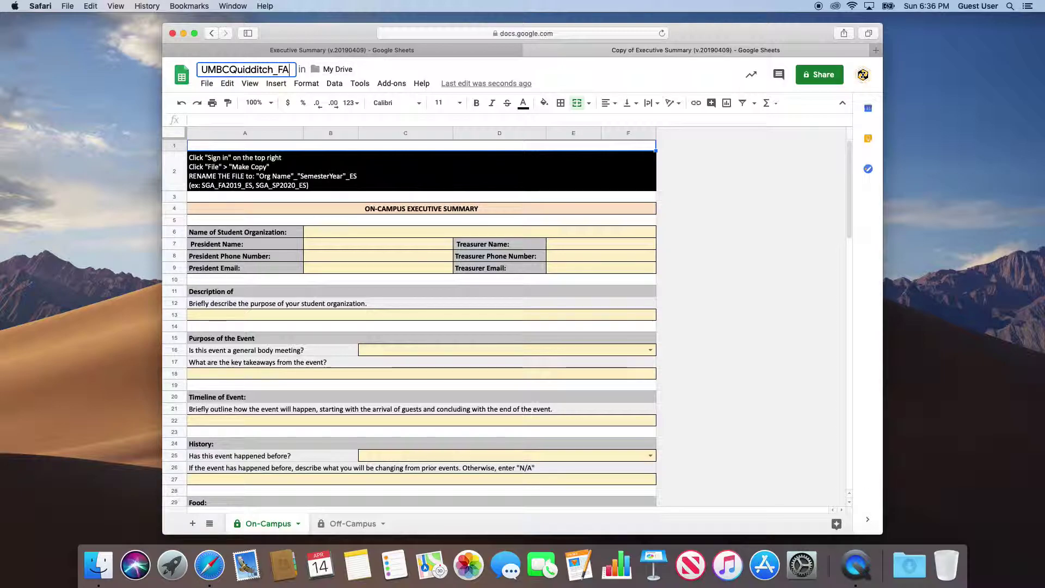
pyautogui.write('2019_ES')
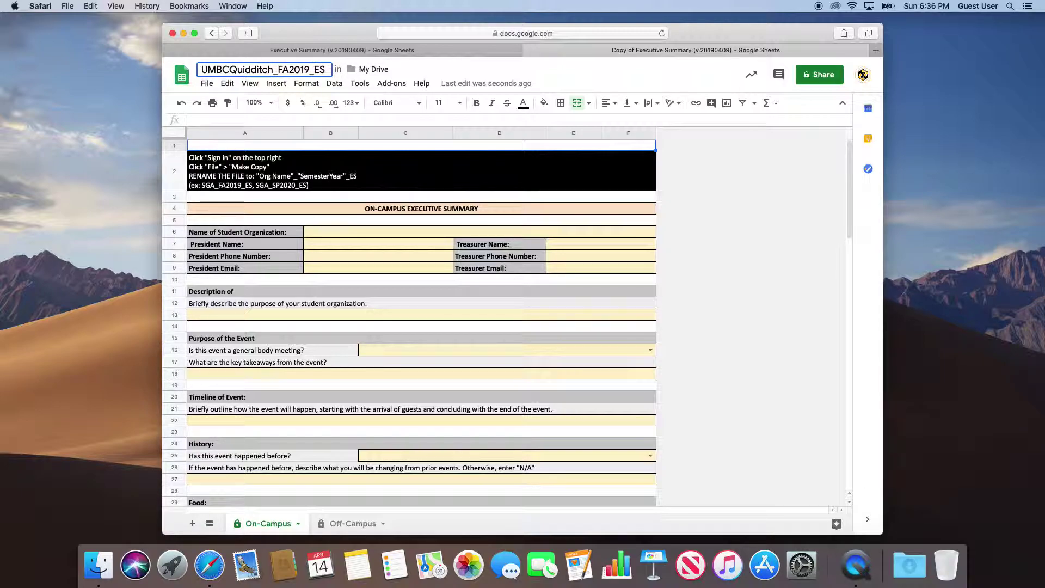
pyautogui.press('Return')
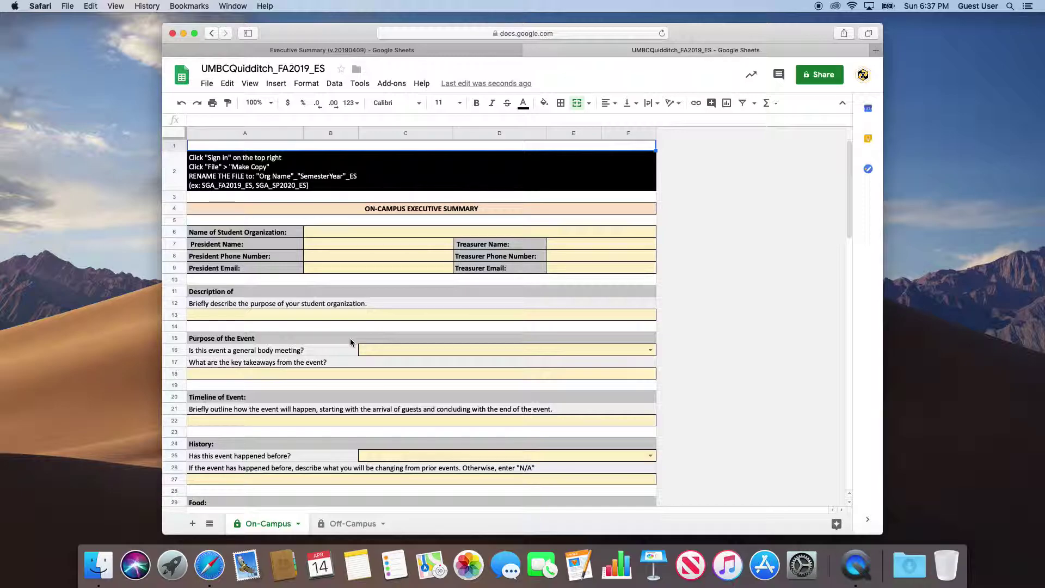
# - Look through the On-Campus form, from the organization contact fields to the Tickets & Charges section and the closing questions
pyautogui.scroll(-10, 351, 341)
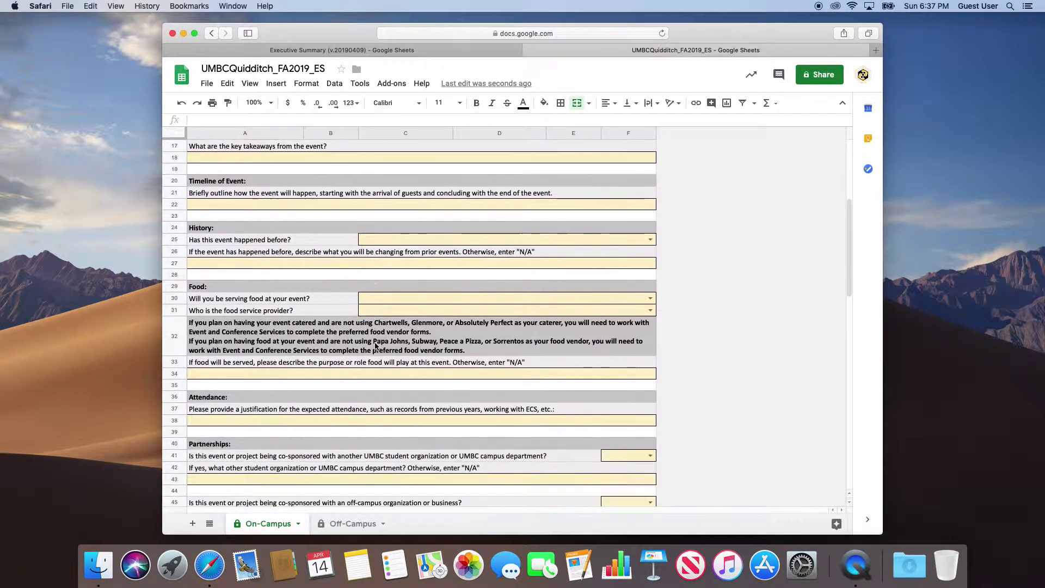
pyautogui.scroll(-15, 375, 343)
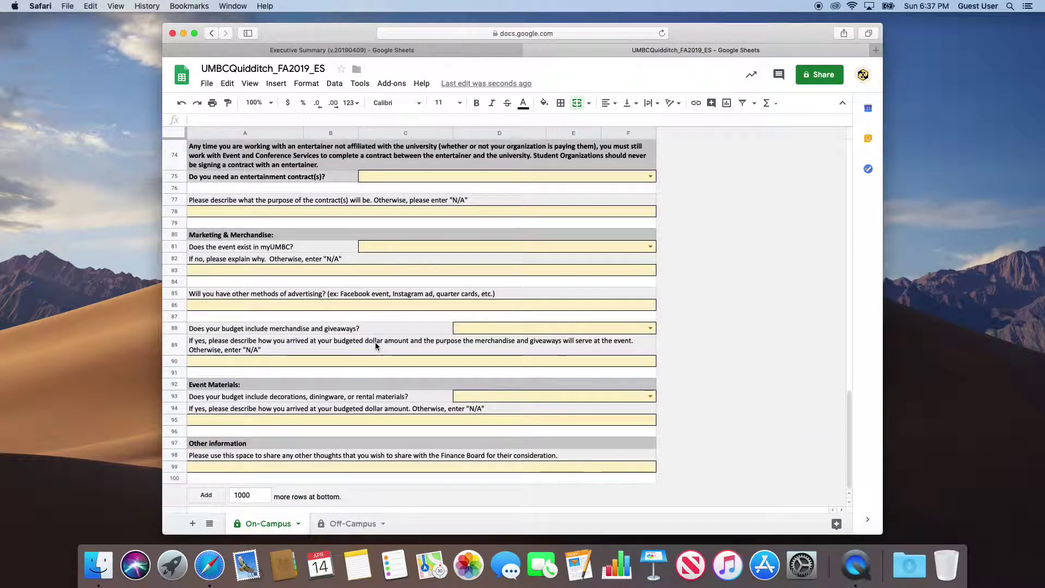
pyautogui.scroll(20, 374, 342)
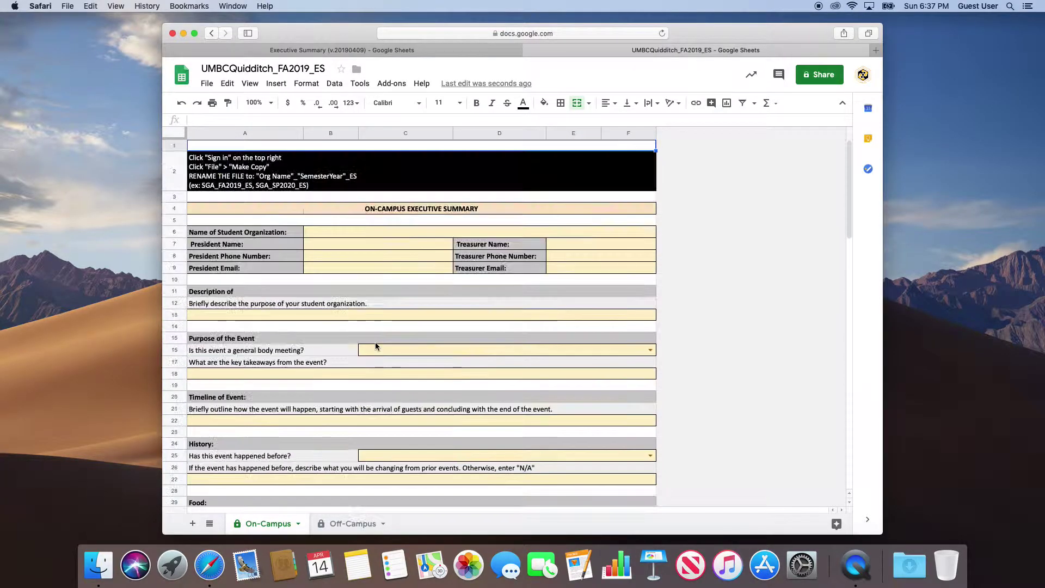
pyautogui.click(366, 234)
pyautogui.click(370, 244)
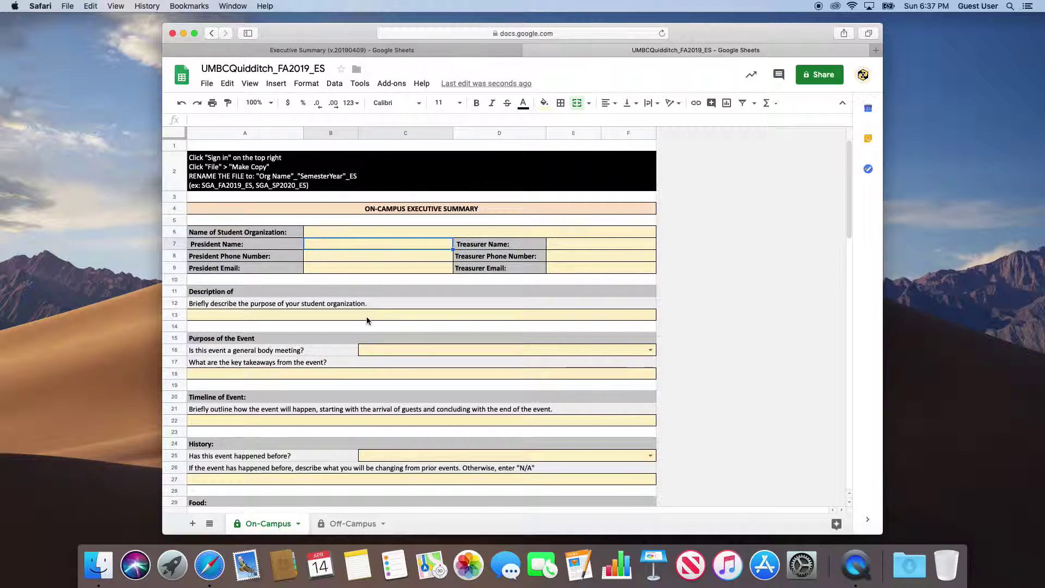
pyautogui.scroll(-5, 366, 316)
pyautogui.scroll(-5, 367, 319)
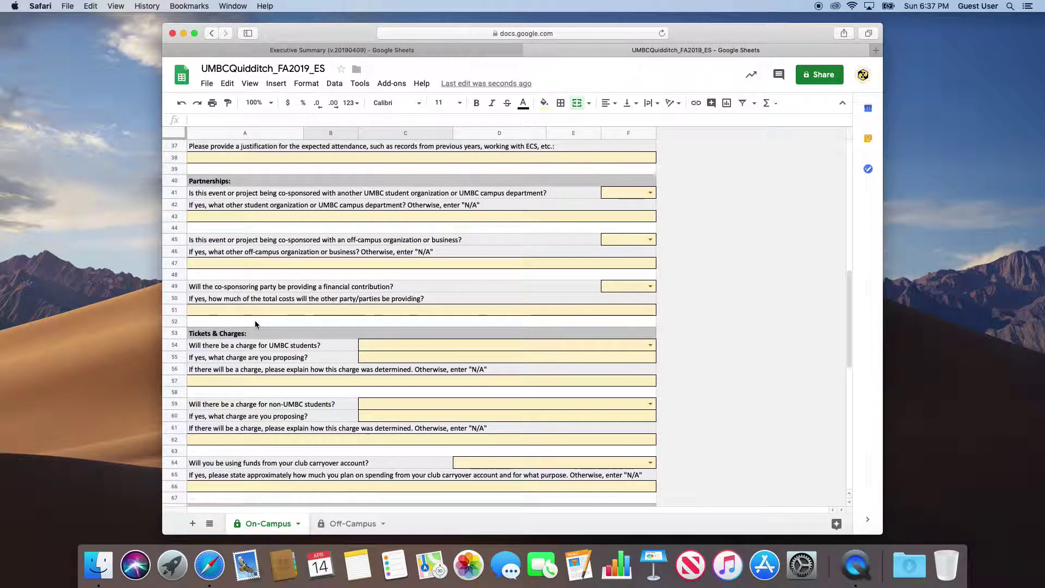
pyautogui.scroll(-1, 296, 321)
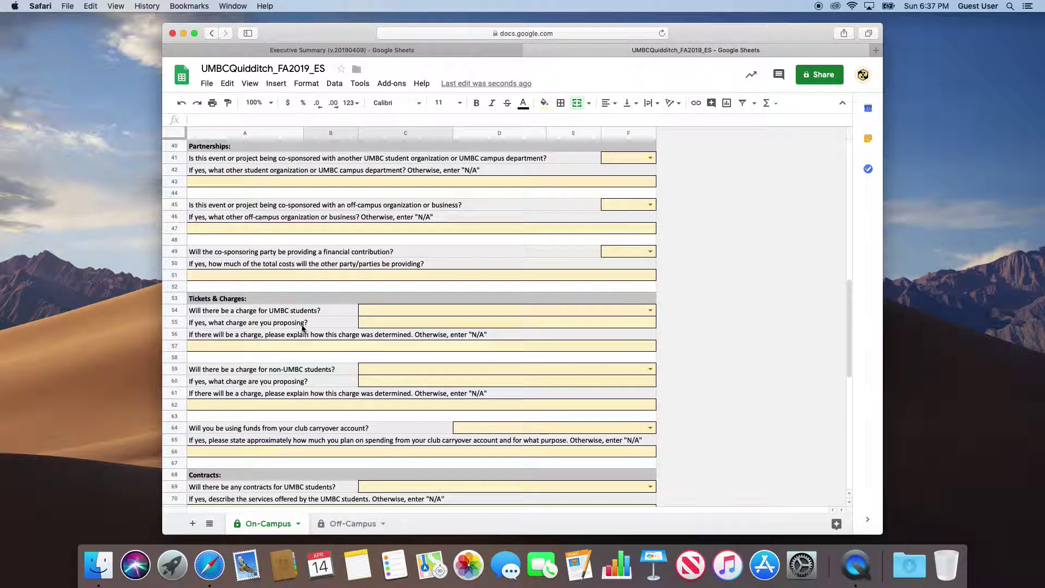
# - Answer No to the Tickets & Charges question about a charge for UMBC students
pyautogui.click(650, 311)
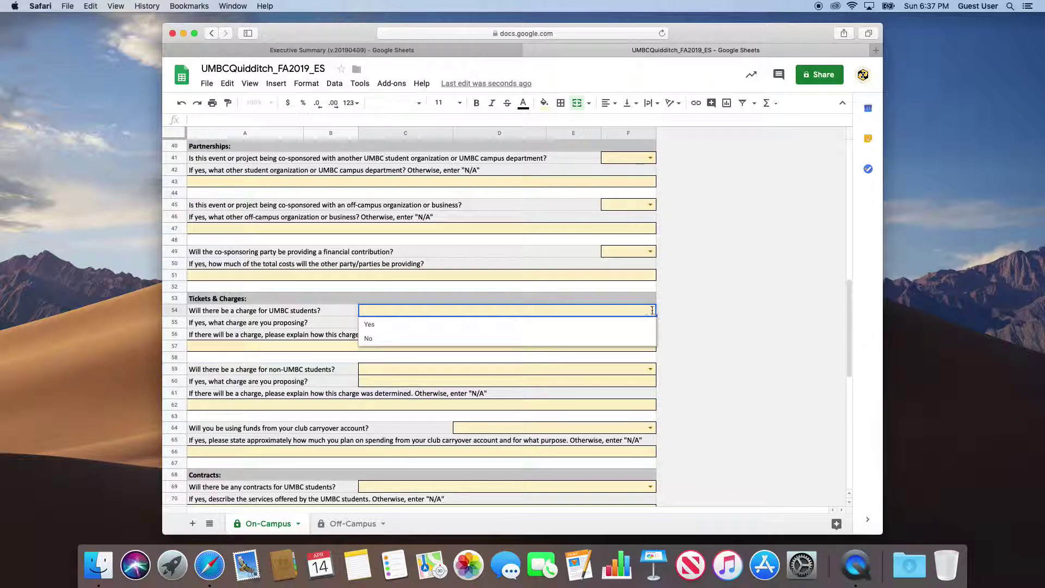
pyautogui.click(383, 339)
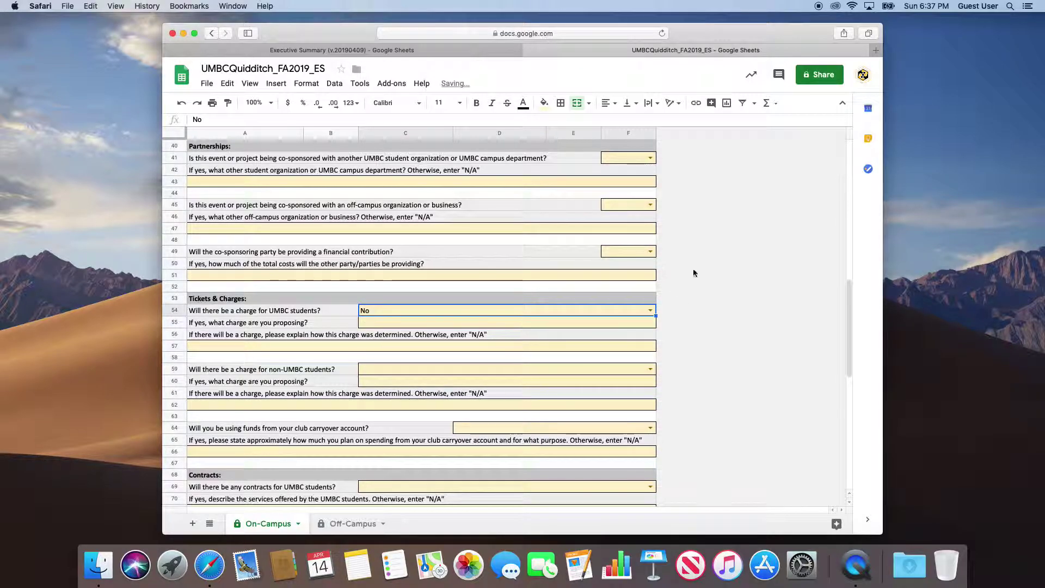
pyautogui.click(650, 250)
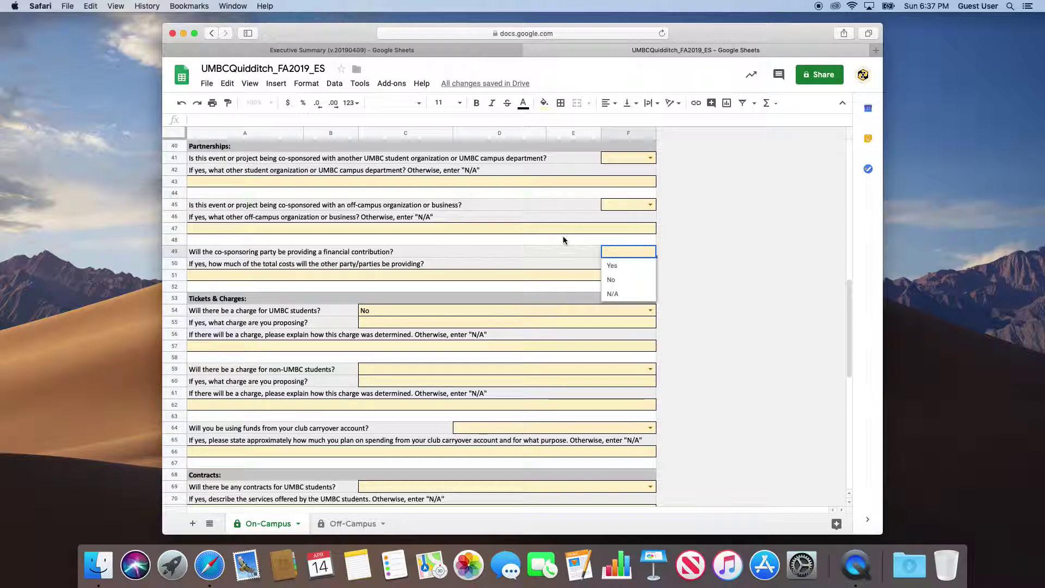
pyautogui.click(550, 266)
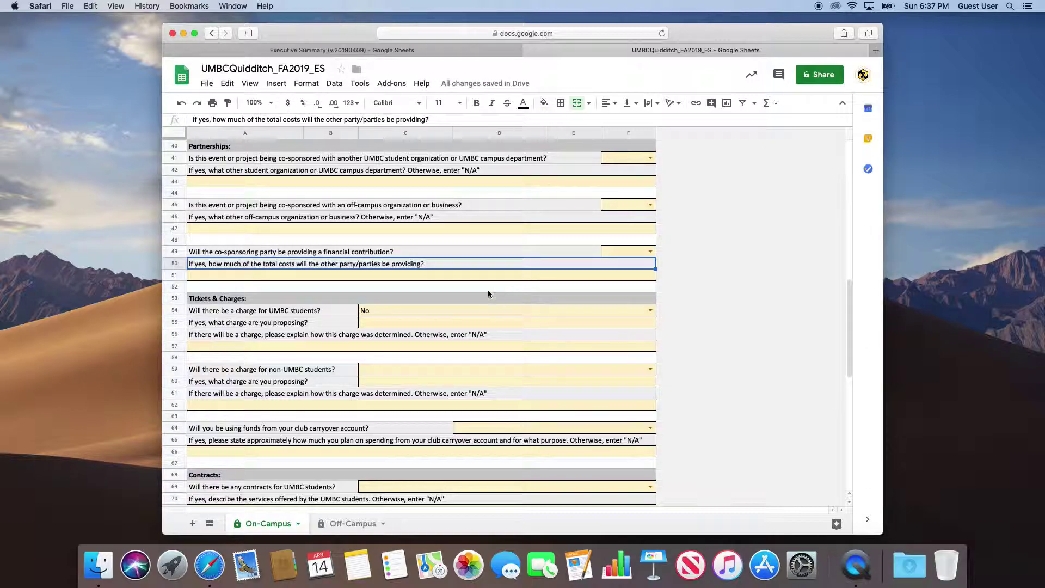
# - Enter N/A for the proposed UMBC student charge and for the explanation of how it was determined
pyautogui.click(441, 321)
pyautogui.click(454, 312)
pyautogui.click(448, 325)
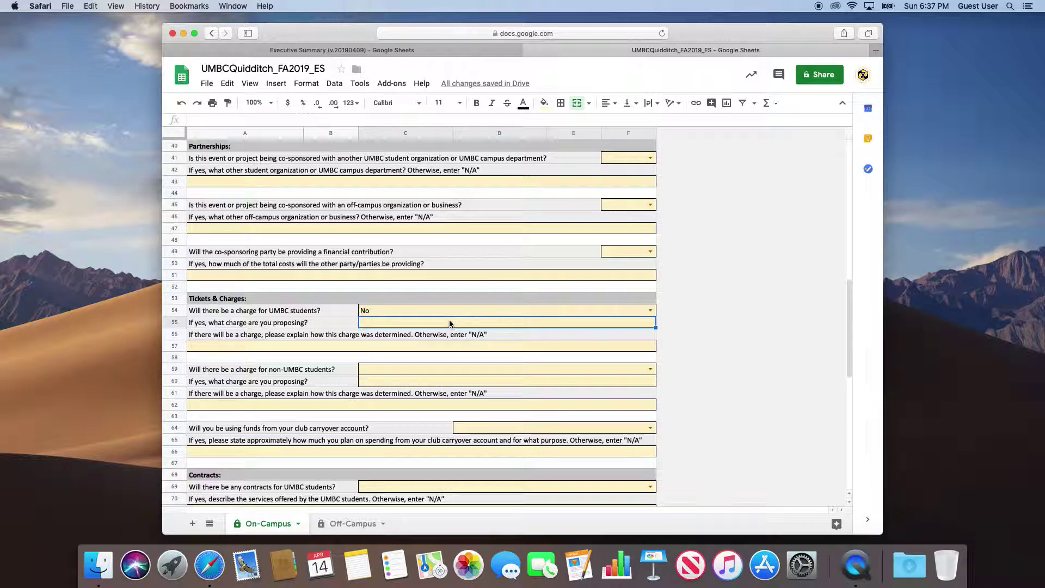
pyautogui.write('N/A')
pyautogui.press('Return')
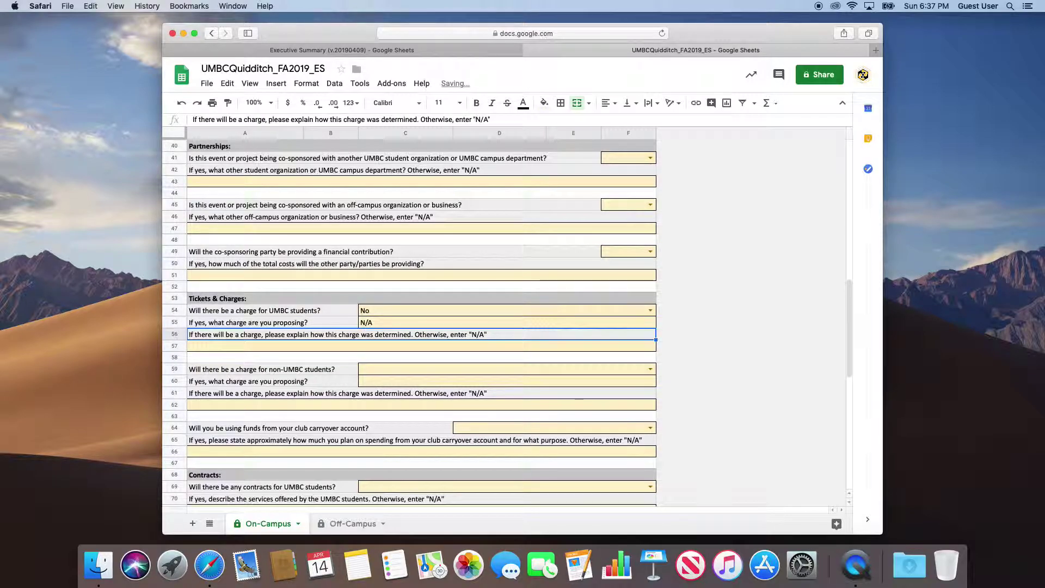
pyautogui.press('Down')
pyautogui.write('N/A')
pyautogui.press('Return')
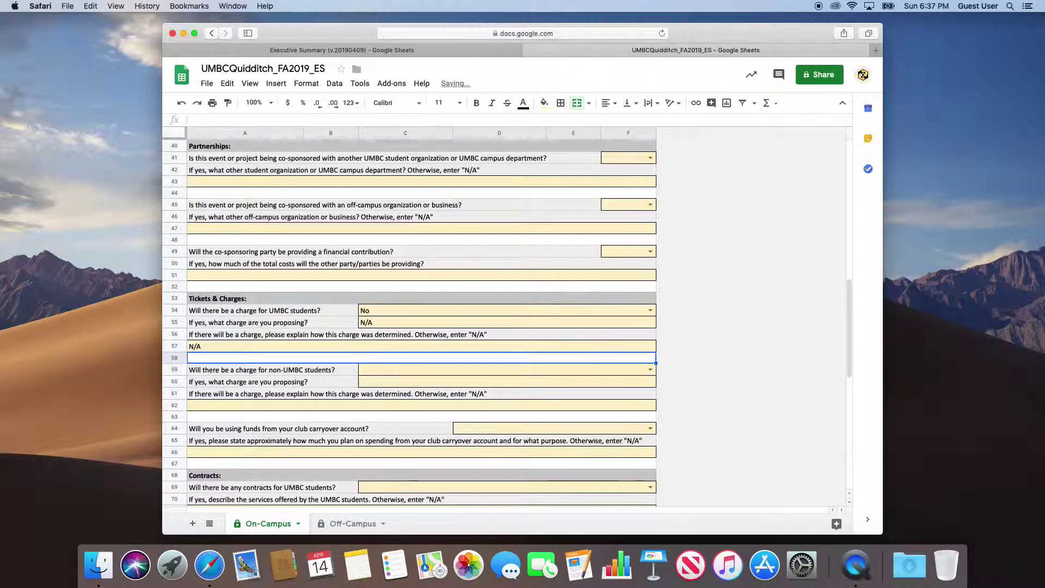
# - Rename the On-Campus sheet as "On-Campus event 1"
pyautogui.scroll(-10, 459, 322)
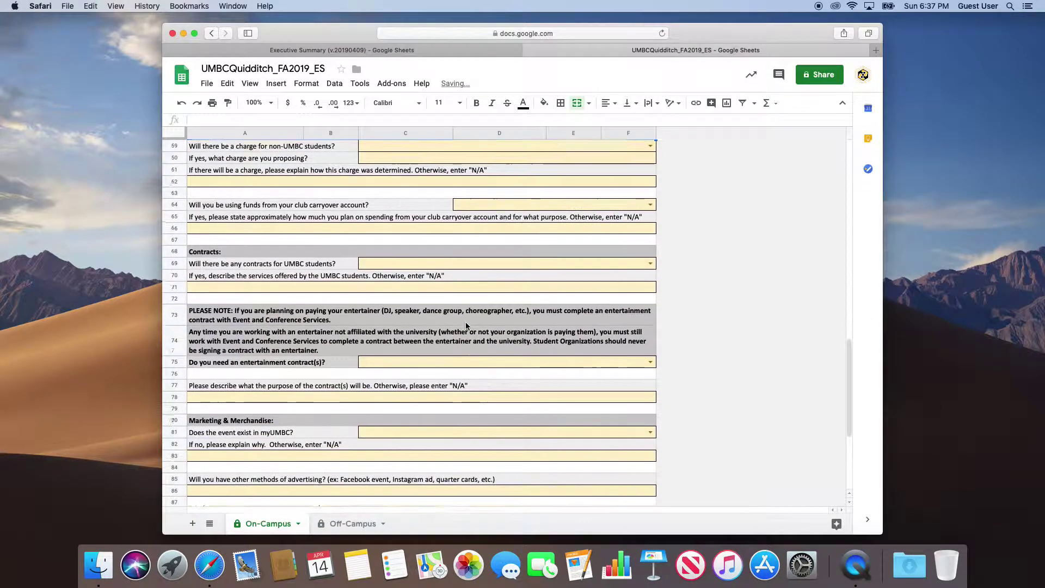
pyautogui.scroll(20, 465, 325)
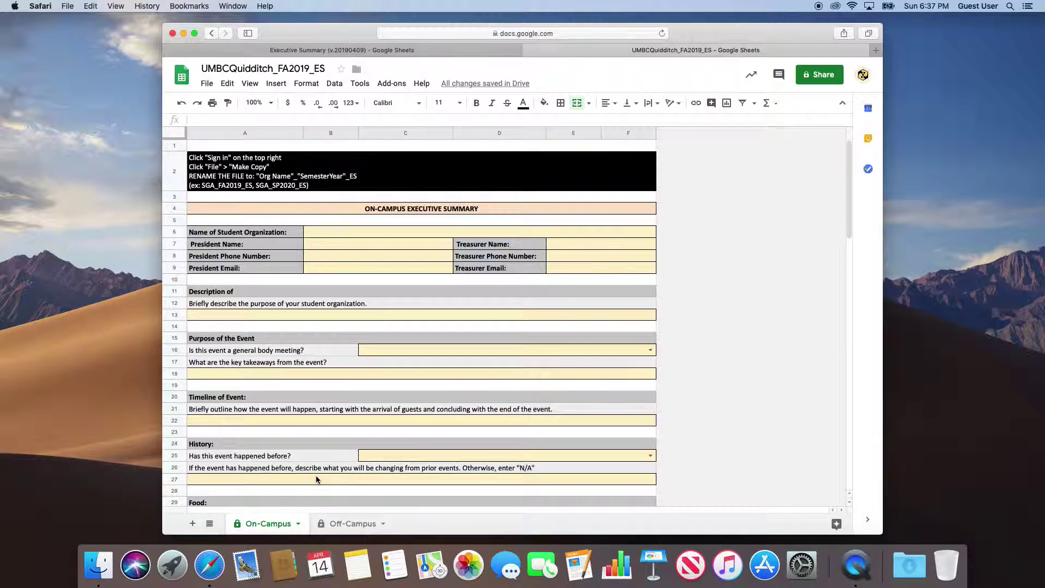
pyautogui.doubleClick(282, 523)
pyautogui.write('event 1')
pyautogui.press('Return')
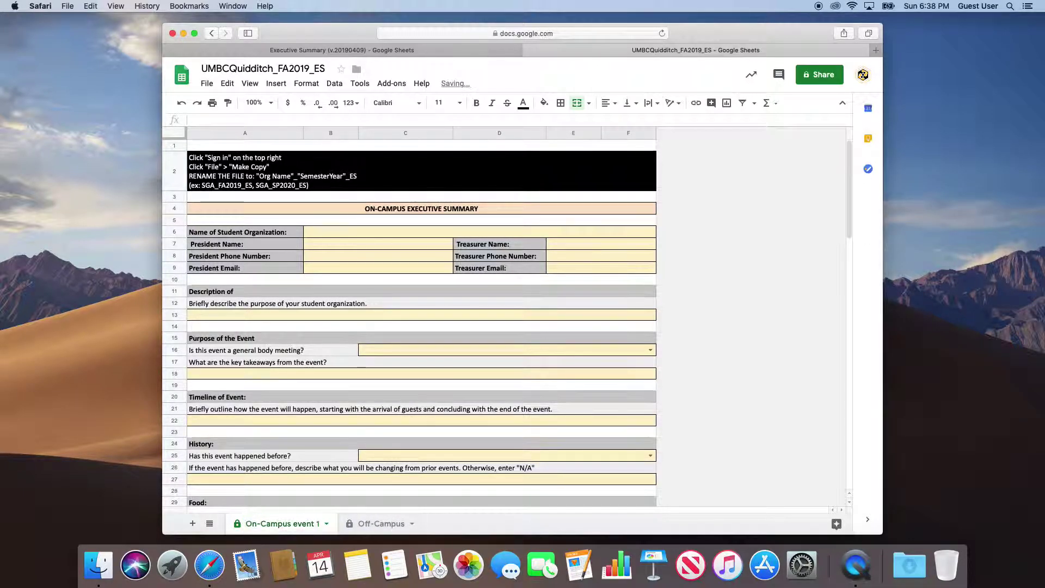
# - Duplicate the "On-Campus event 1" sheet and name the duplicate "On-Campus event 2"
pyautogui.click(327, 524)
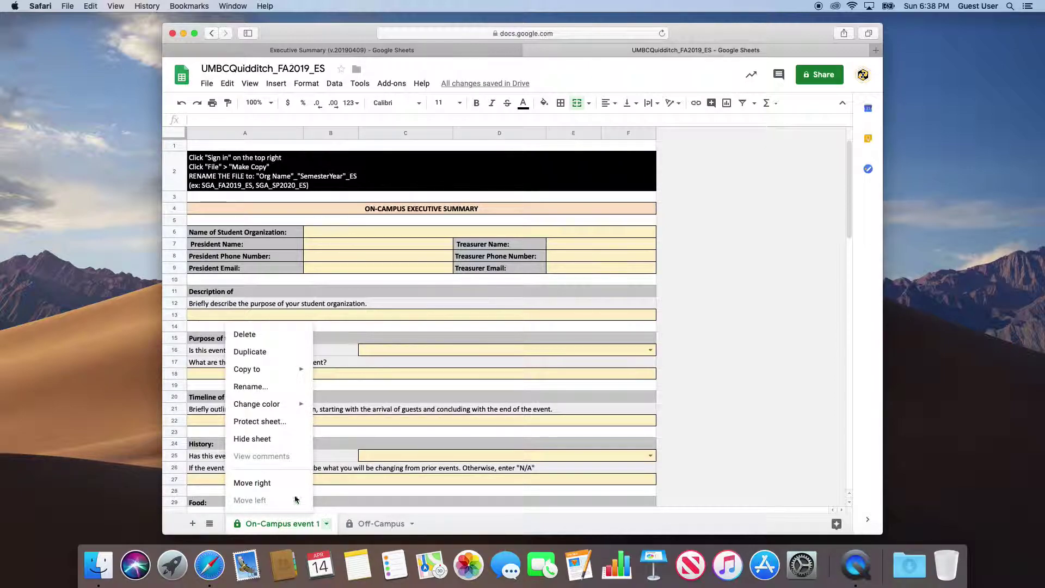
pyautogui.click(270, 354)
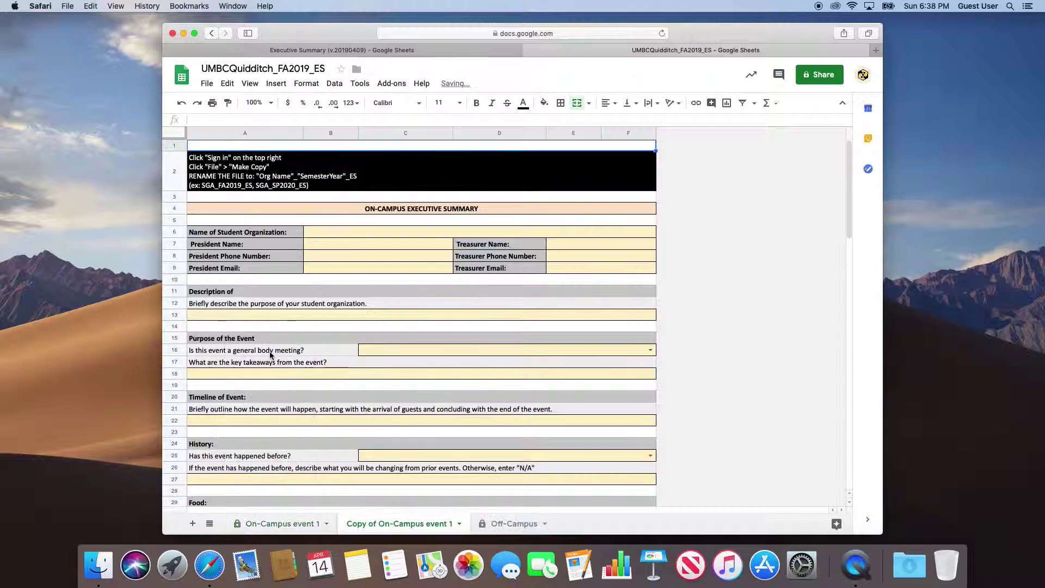
pyautogui.doubleClick(411, 524)
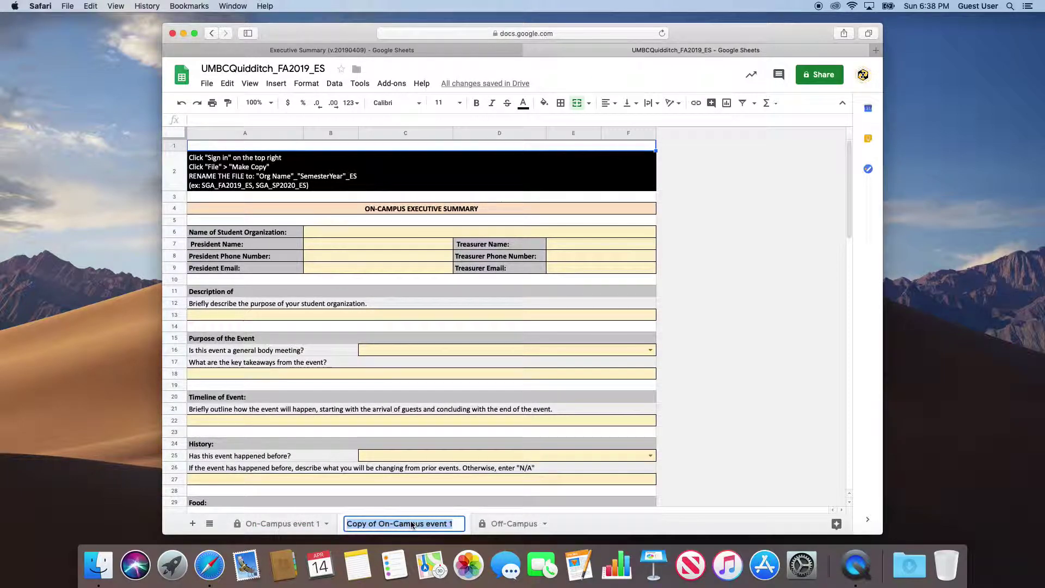
pyautogui.click(463, 525)
pyautogui.press('BackSpace')
pyautogui.write('2')
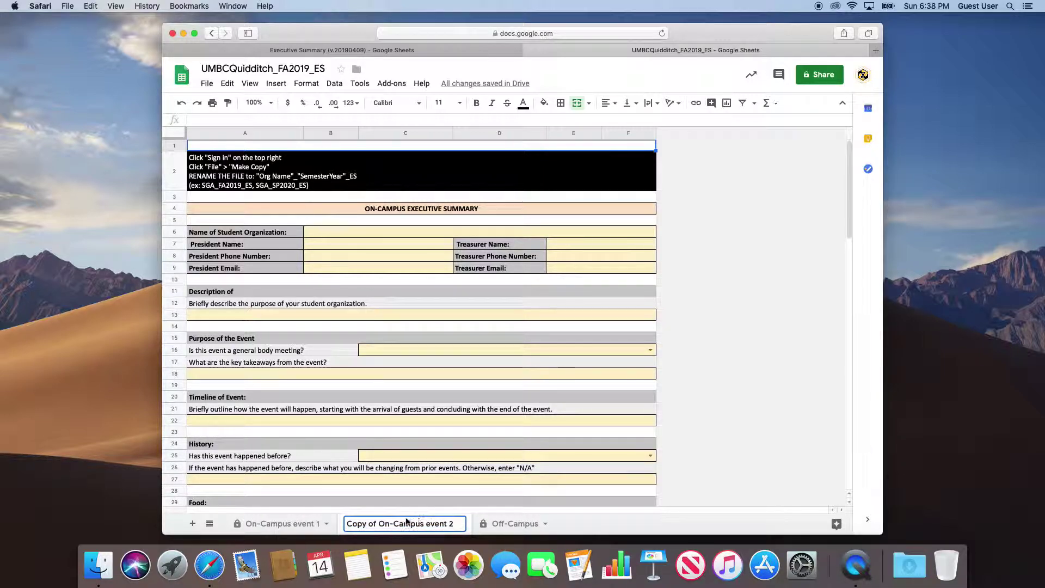
pyautogui.moveTo(379, 524); pyautogui.dragTo(326, 523)
pyautogui.press('BackSpace')
pyautogui.press('Return')
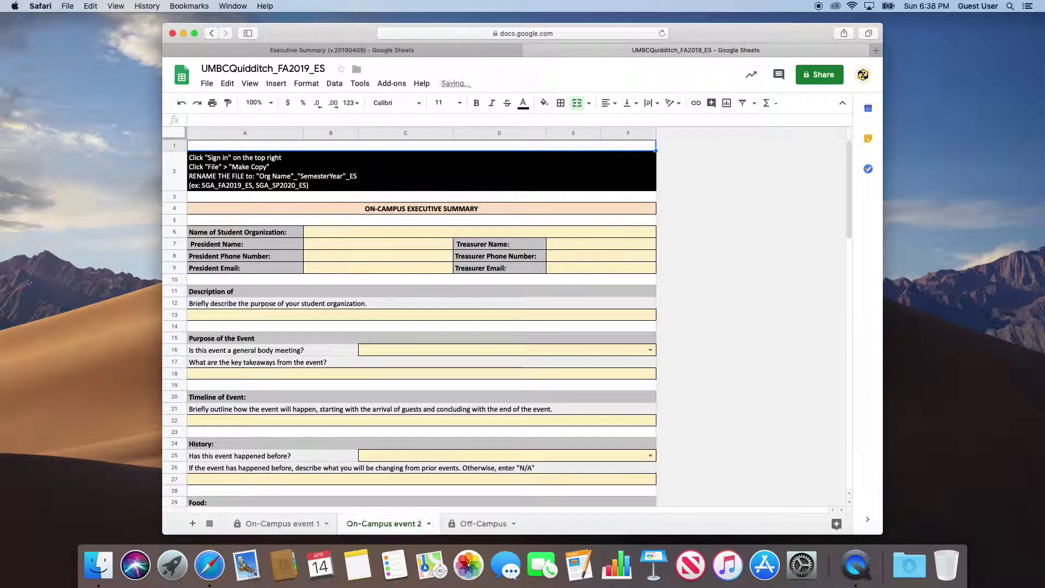
# - Duplicate the Off-Campus sheet and name the duplicate "Off-Campus event 2"
pyautogui.click(481, 523)
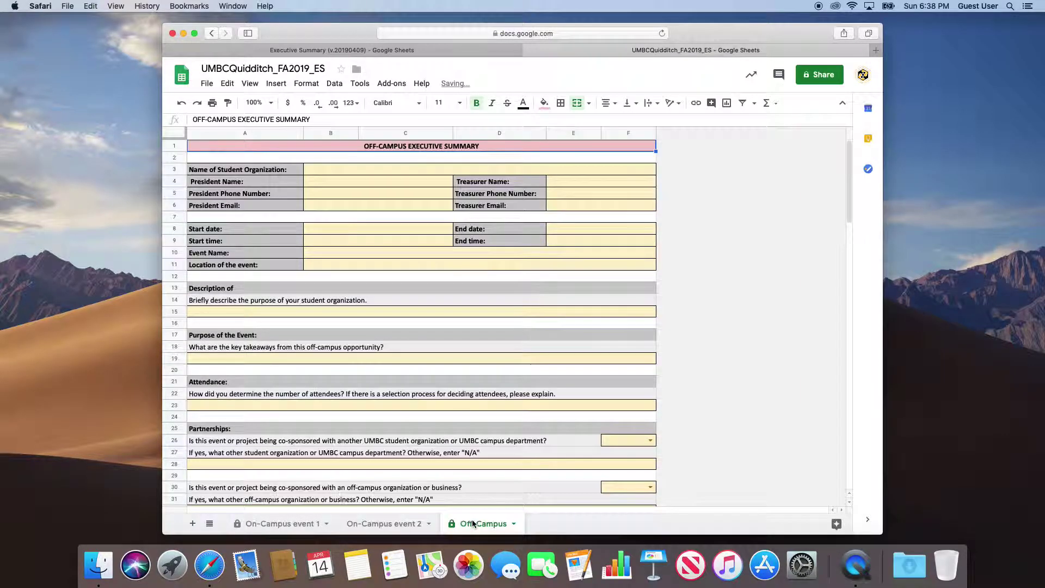
pyautogui.scroll(-10, 239, 356)
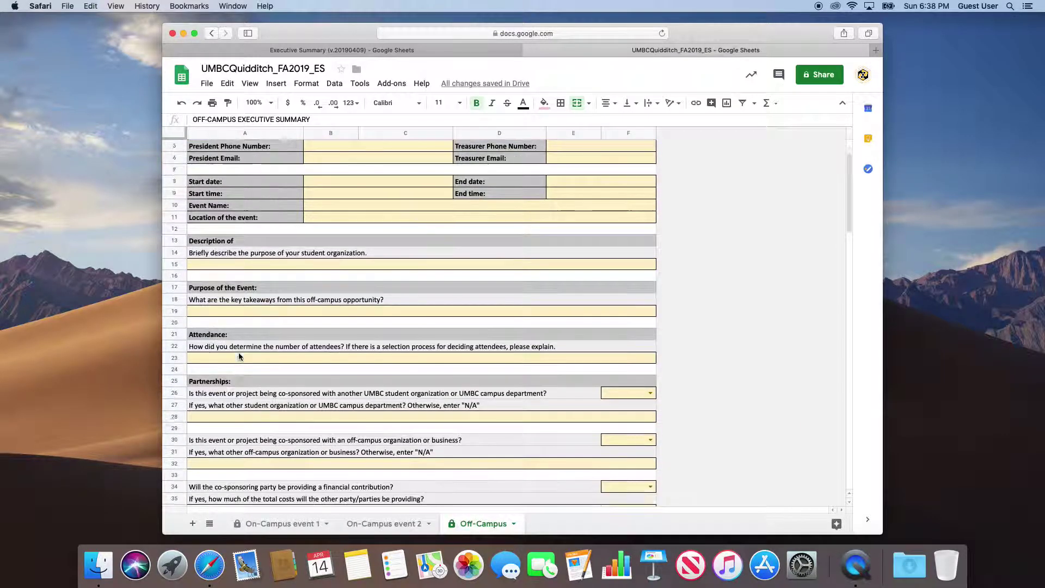
pyautogui.scroll(-15, 240, 357)
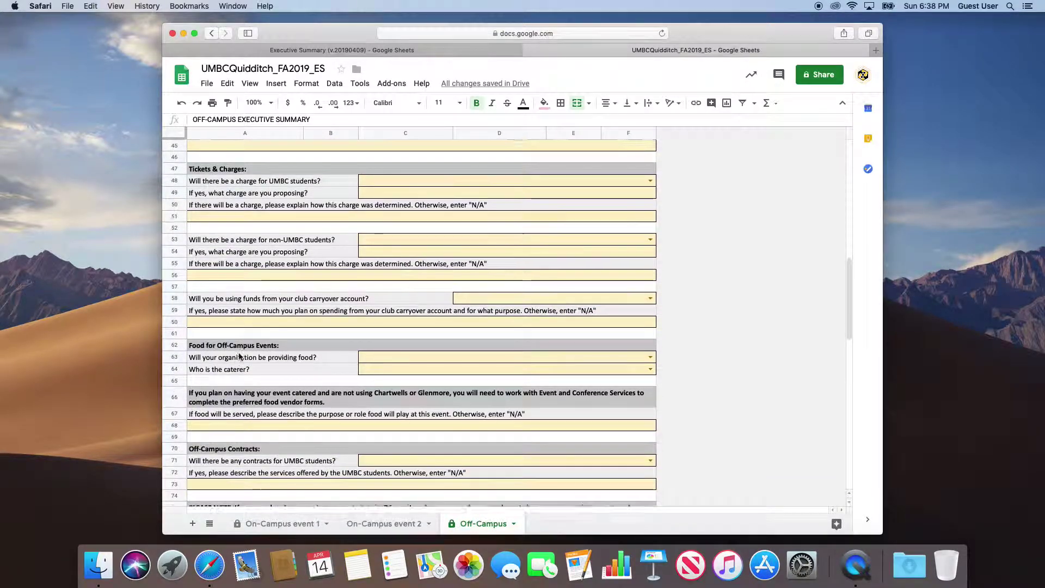
pyautogui.scroll(-20, 240, 356)
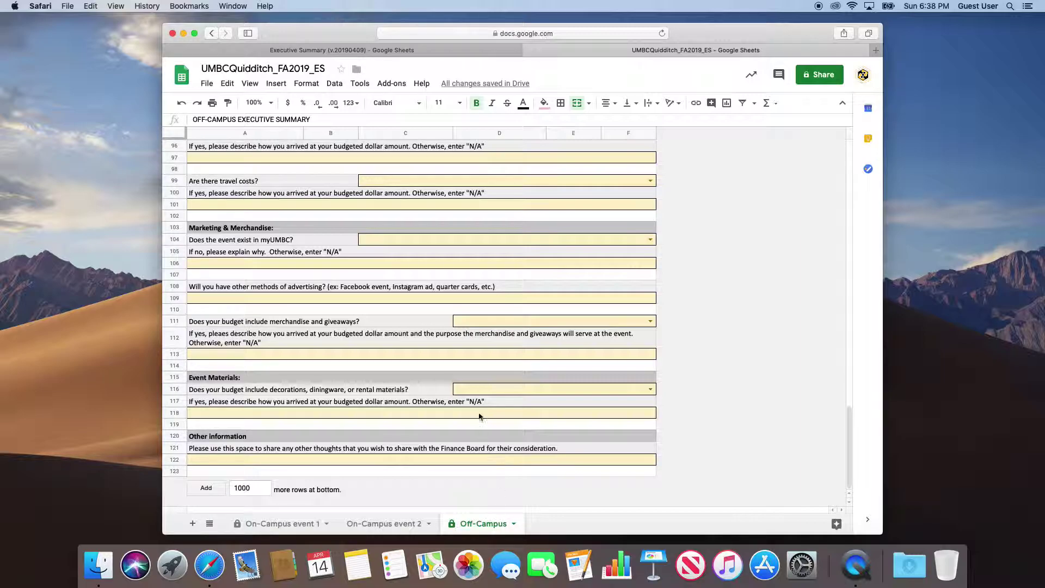
pyautogui.scroll(20, 479, 417)
pyautogui.click(513, 524)
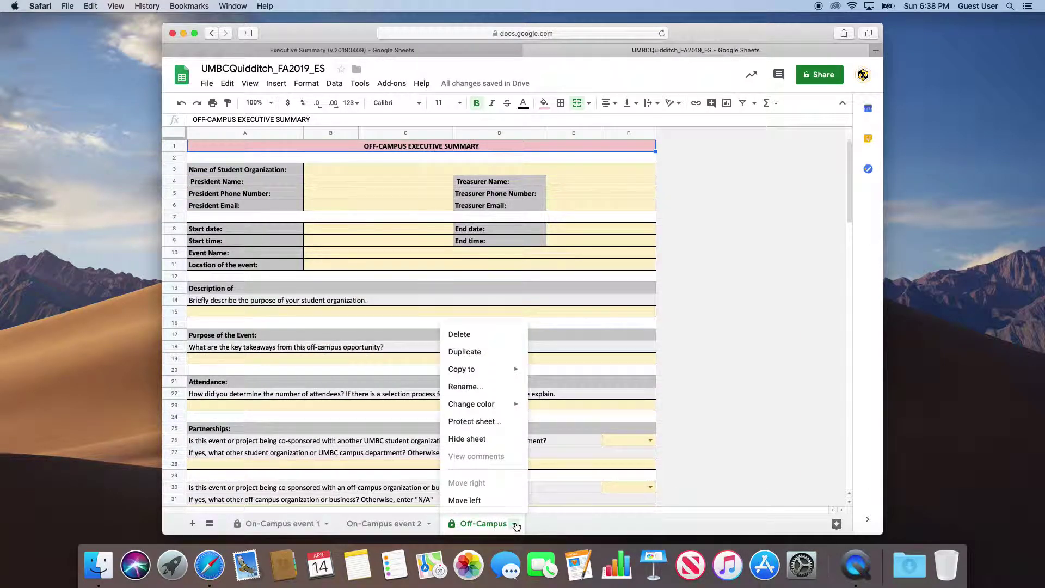
pyautogui.click(500, 352)
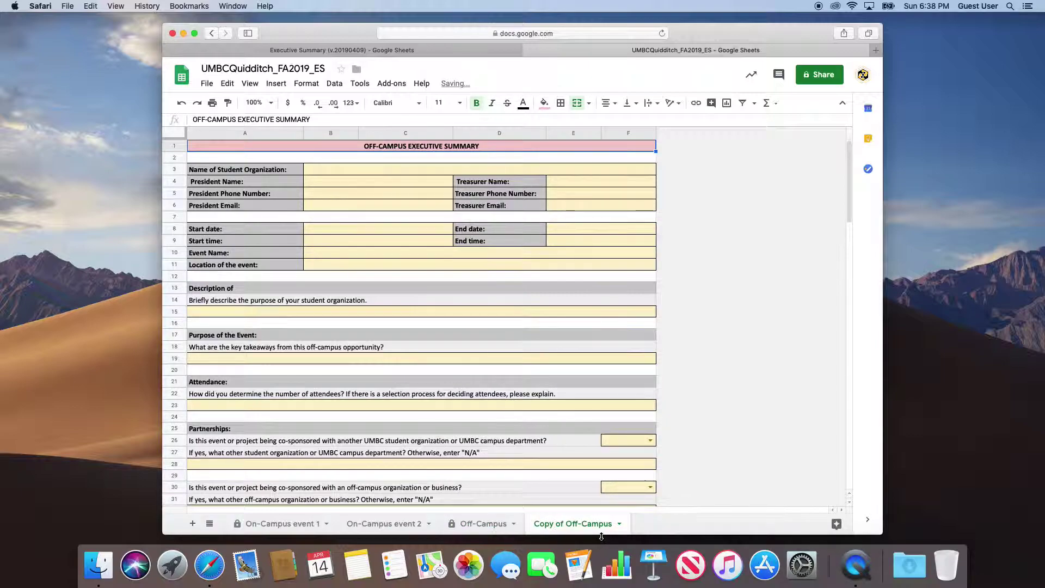
pyautogui.doubleClick(591, 524)
pyautogui.moveTo(569, 523); pyautogui.dragTo(528, 524)
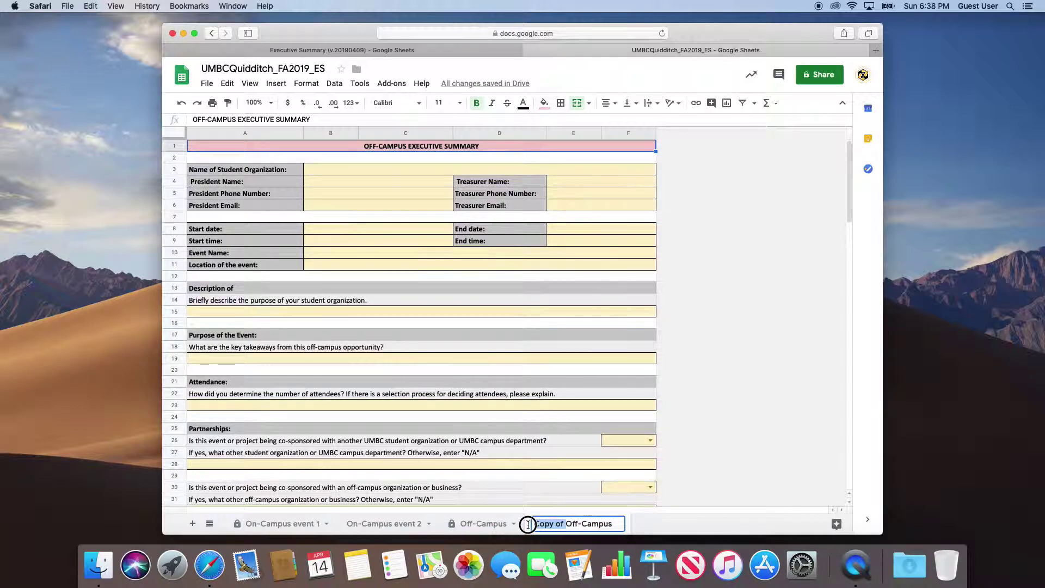
pyautogui.press('BackSpace')
pyautogui.write('event 2')
pyautogui.press('Return')
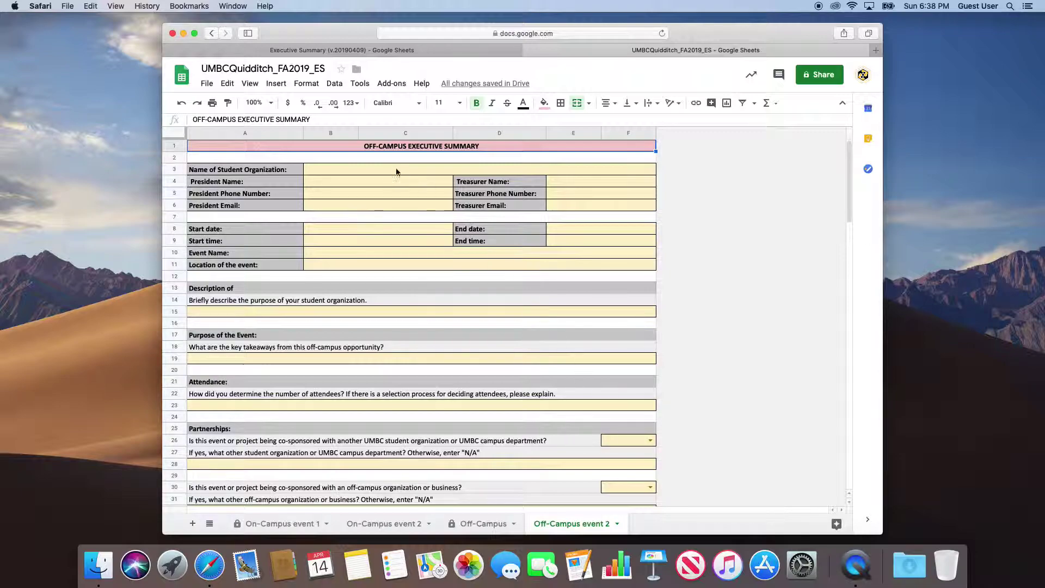
# - Set the start date on the "Off-Campus event 2" sheet to May 20, 2019, using the date picker
pyautogui.click(333, 229)
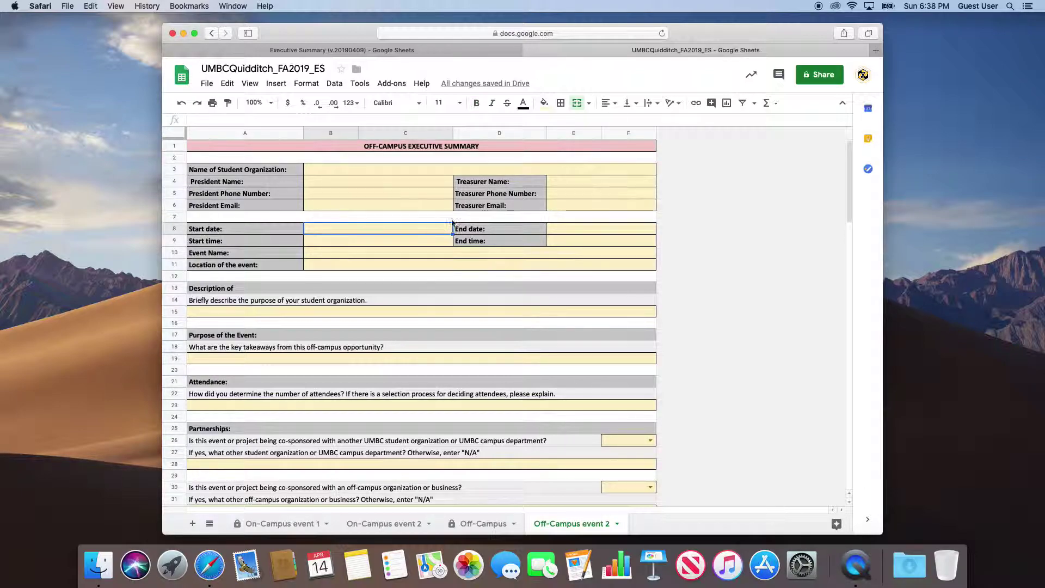
pyautogui.click(580, 230)
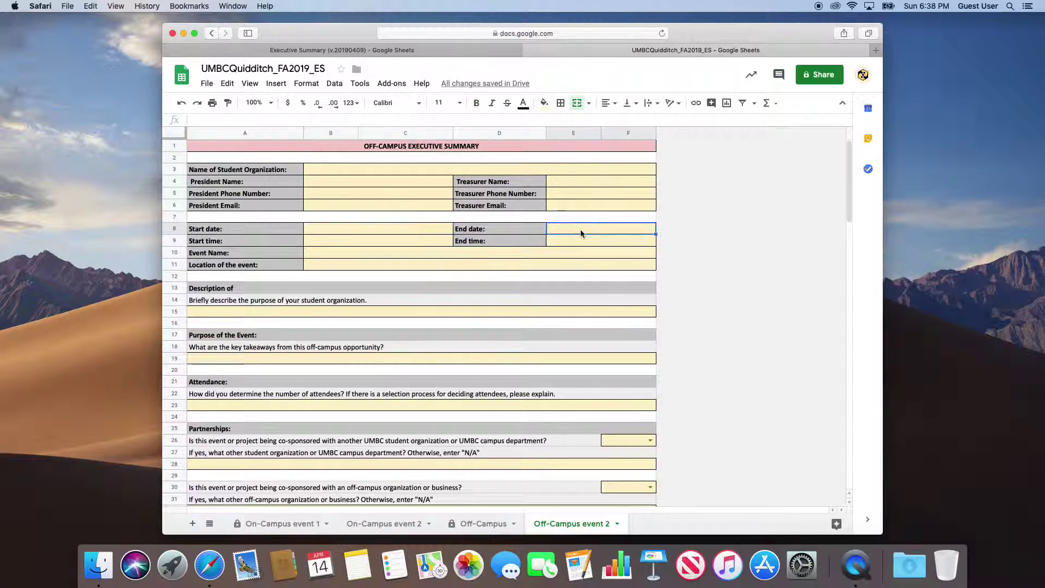
pyautogui.click(415, 231)
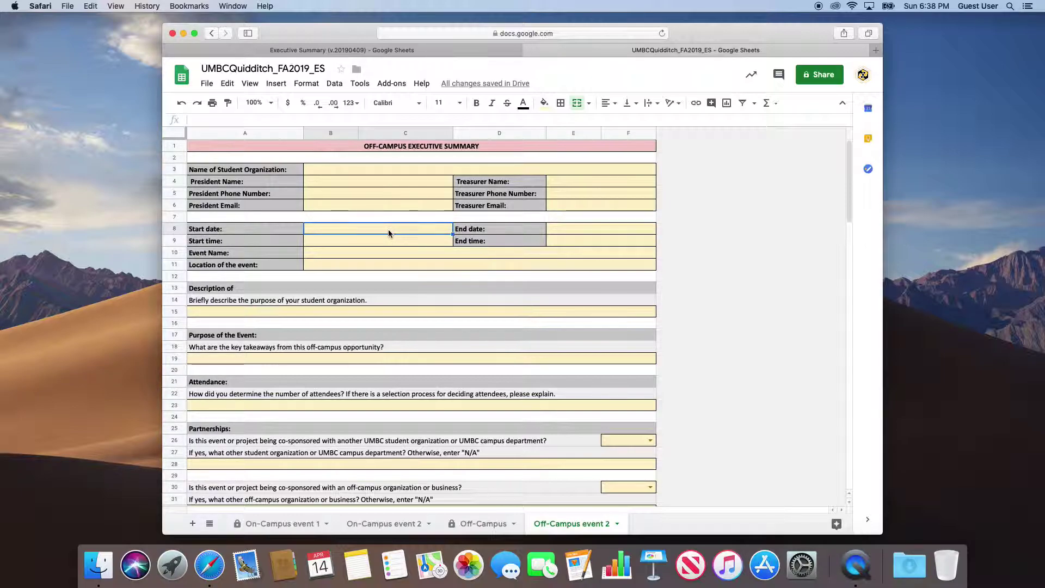
pyautogui.doubleClick(387, 230)
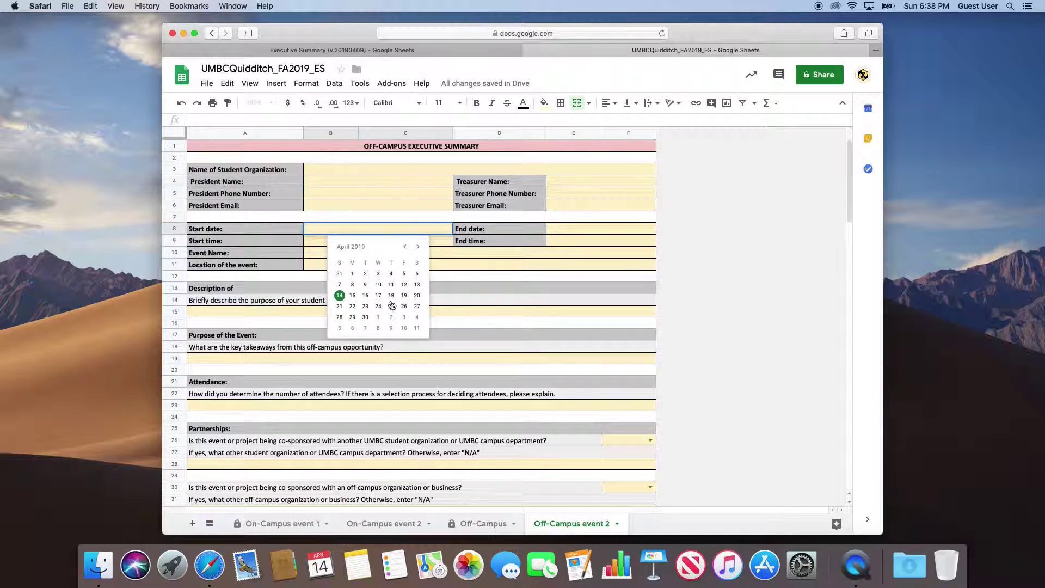
pyautogui.click(418, 247)
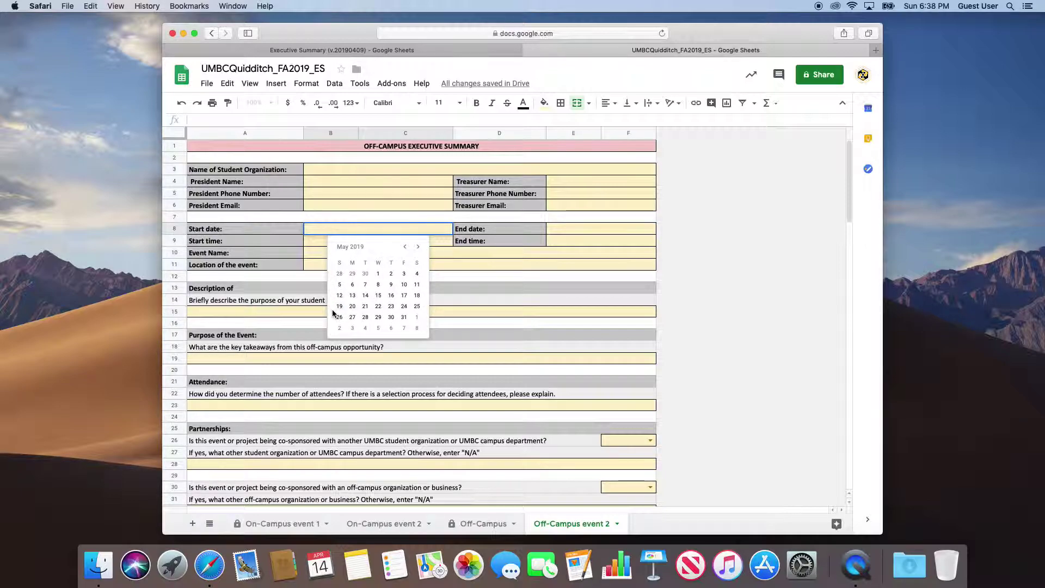
pyautogui.click(352, 306)
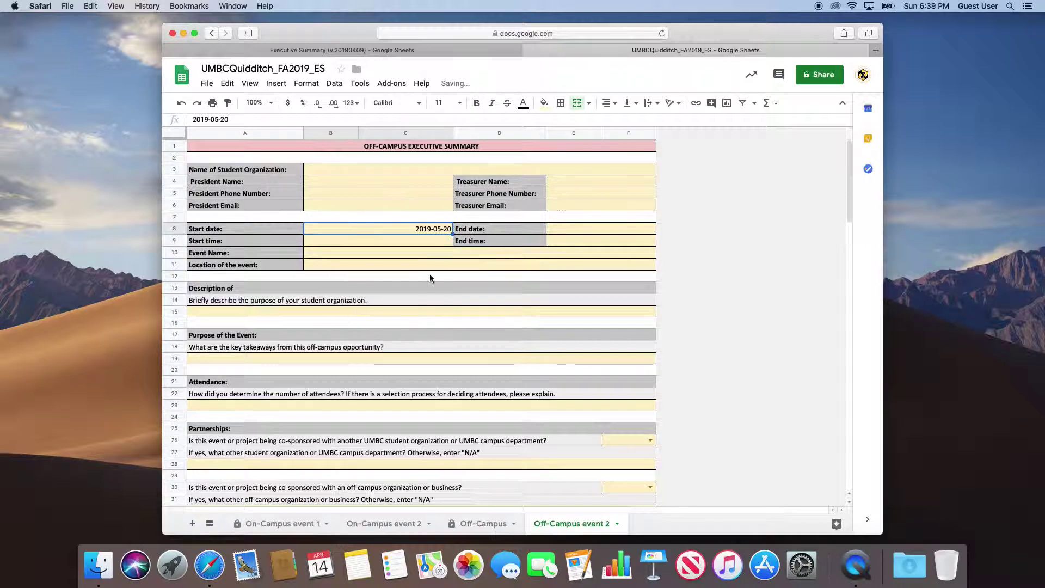
# - Set the end date on the "Off-Campus event 2" sheet to July 19, 2019, using the date picker
pyautogui.doubleClick(580, 228)
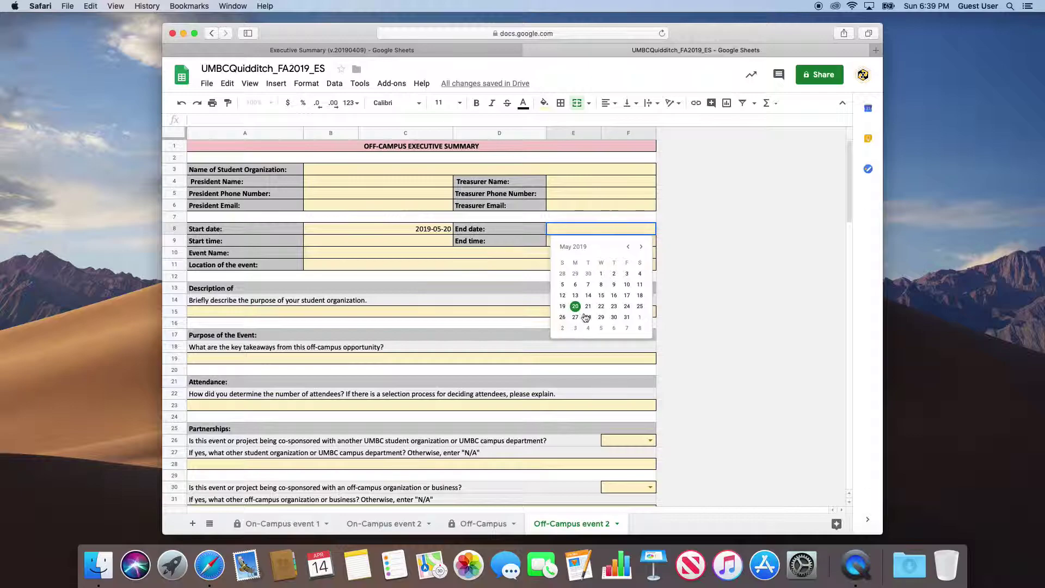
pyautogui.click(641, 248)
pyautogui.click(640, 248)
pyautogui.click(626, 295)
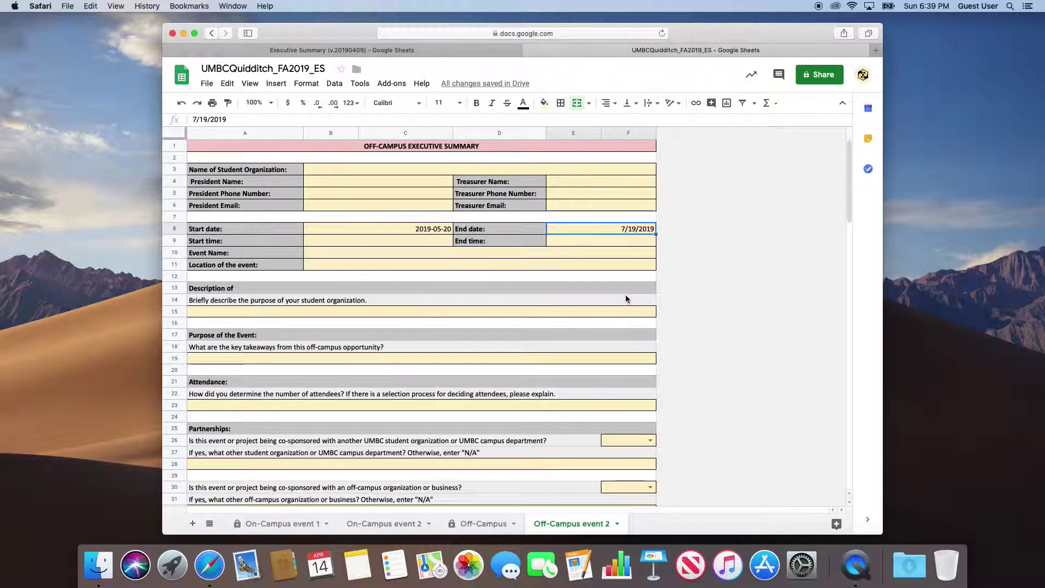
# - Delete the "On-Campus event 2" sheet
pyautogui.scroll(-10, 575, 327)
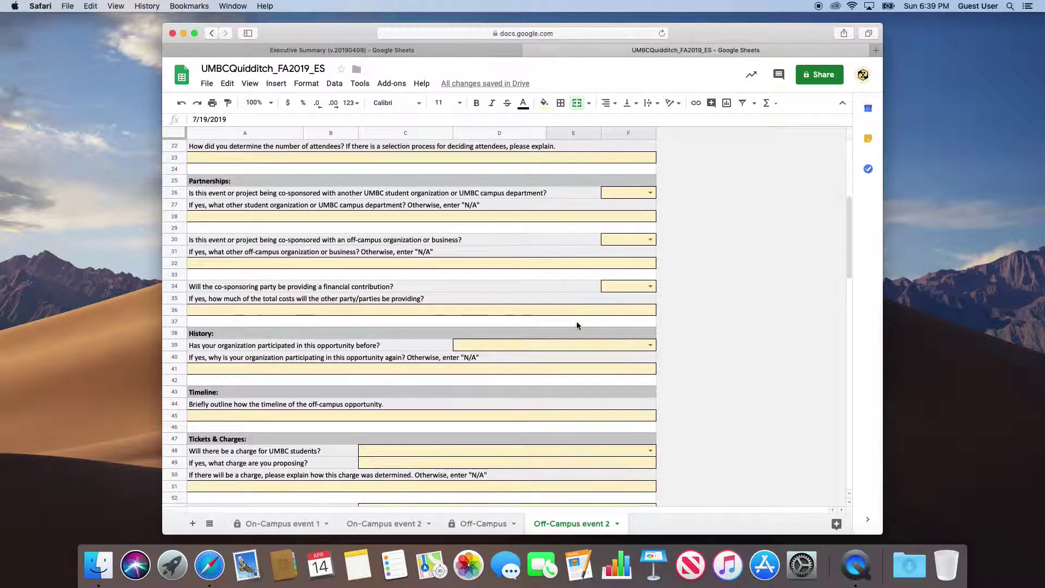
pyautogui.click(308, 523)
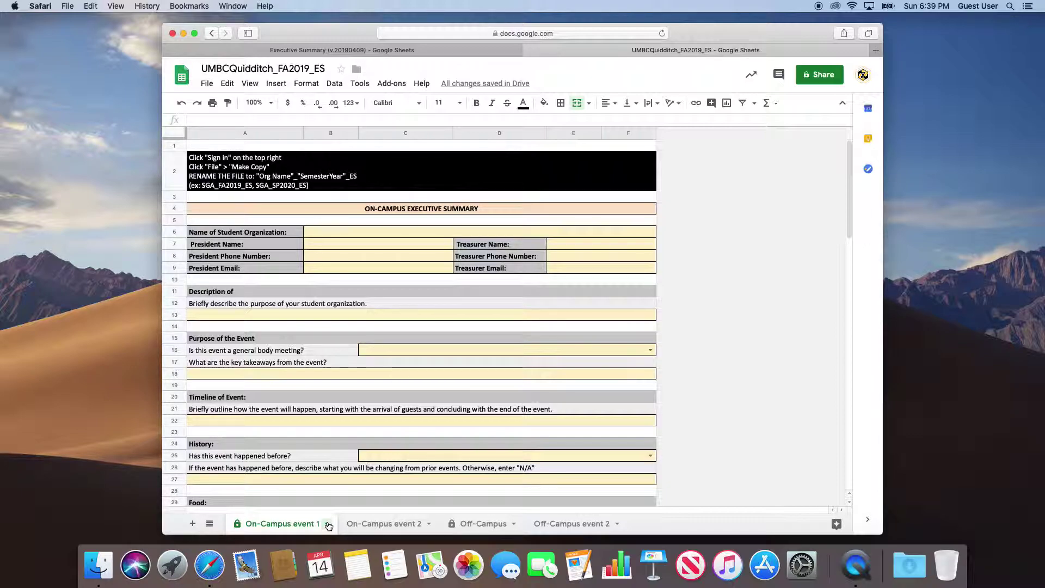
pyautogui.click(430, 525)
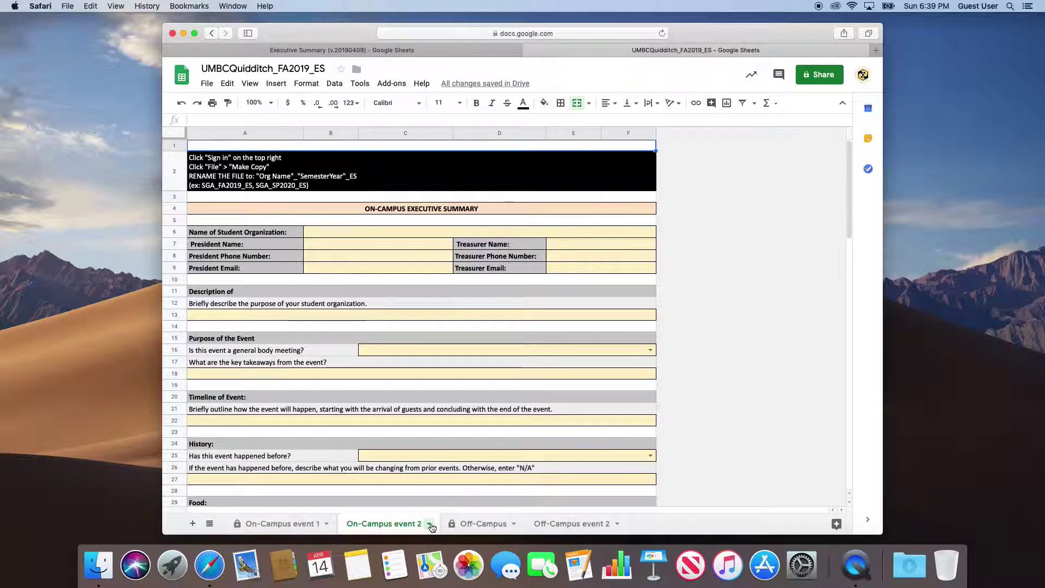
pyautogui.click(431, 525)
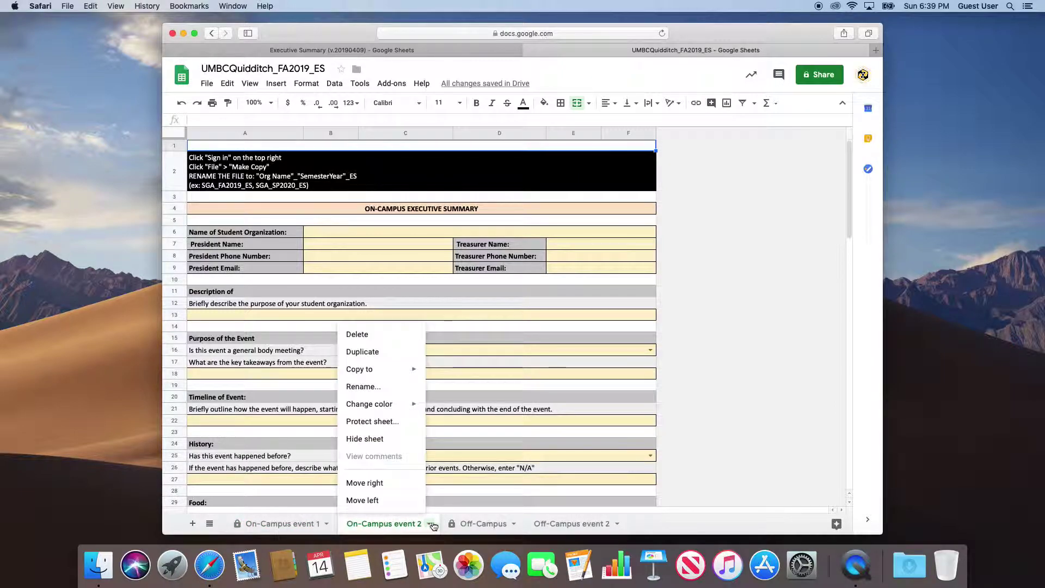
pyautogui.click(363, 333)
pyautogui.click(642, 319)
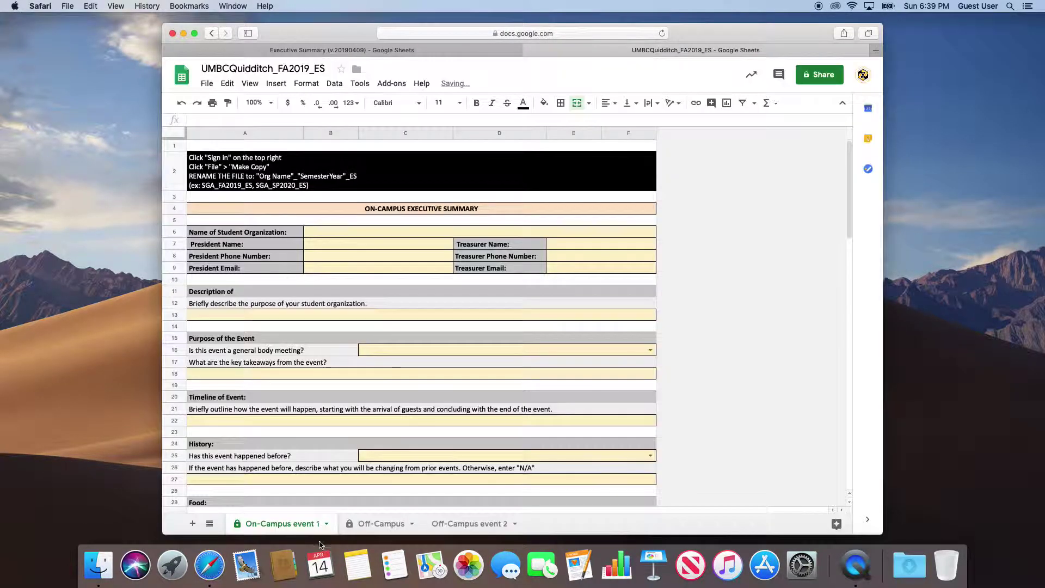
# - Delete the original Off-Campus sheet
pyautogui.click(392, 523)
pyautogui.click(412, 524)
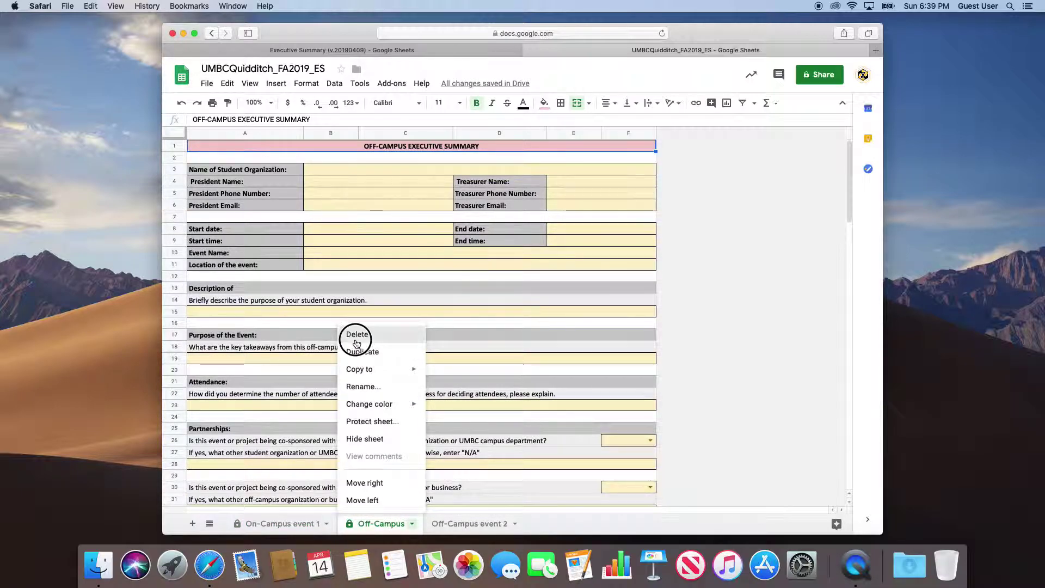
pyautogui.click(353, 334)
pyautogui.click(645, 319)
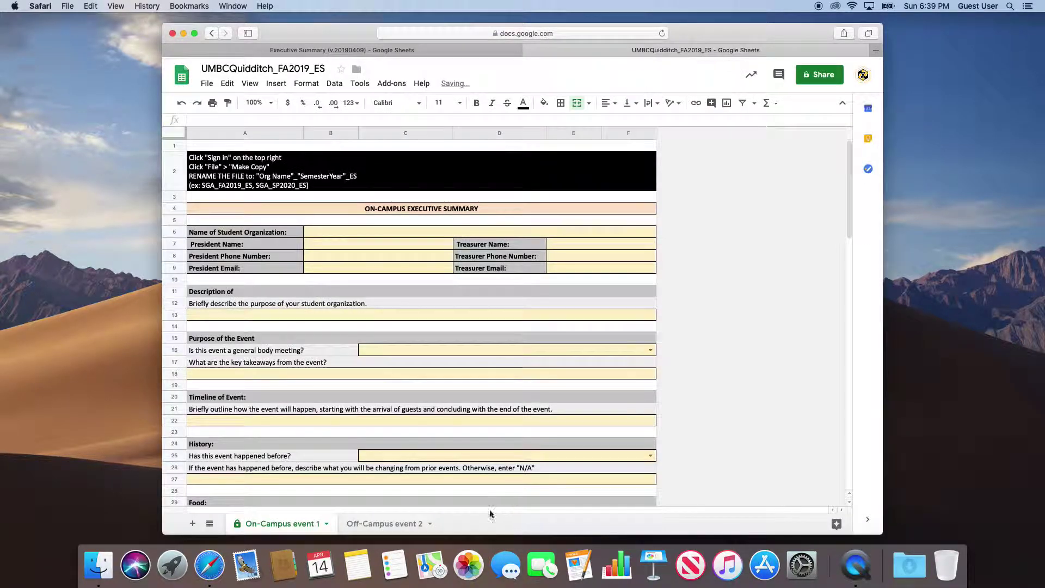
# - Delete the "Off-Campus event 2" sheet
pyautogui.click(414, 524)
pyautogui.click(430, 524)
pyautogui.click(359, 334)
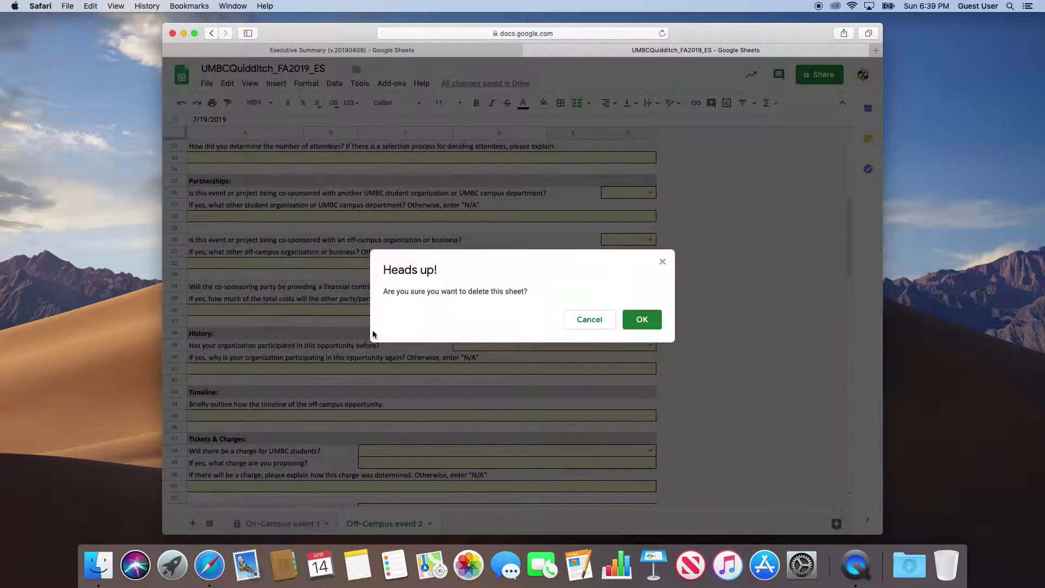
pyautogui.click(642, 320)
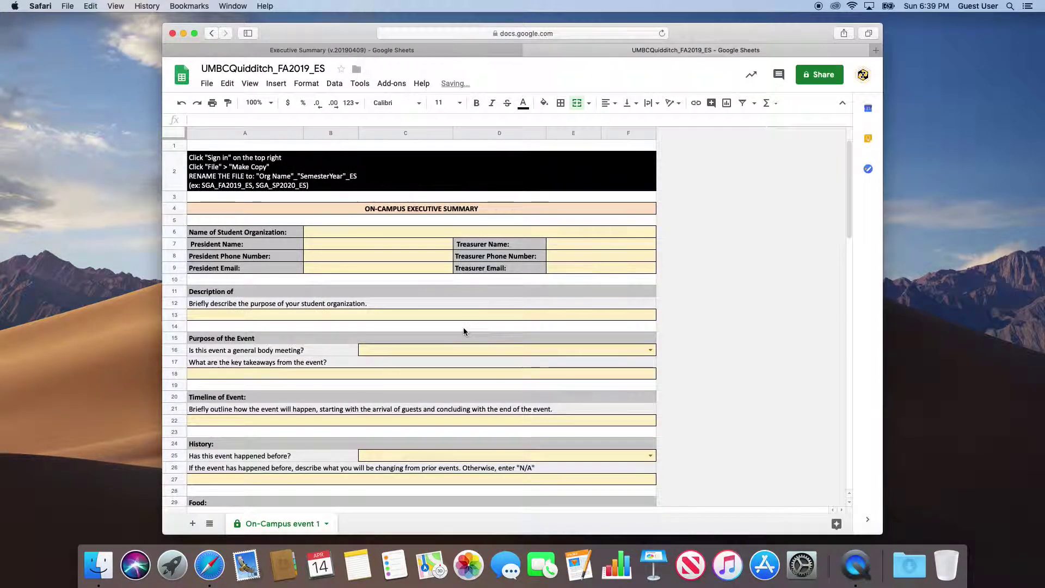